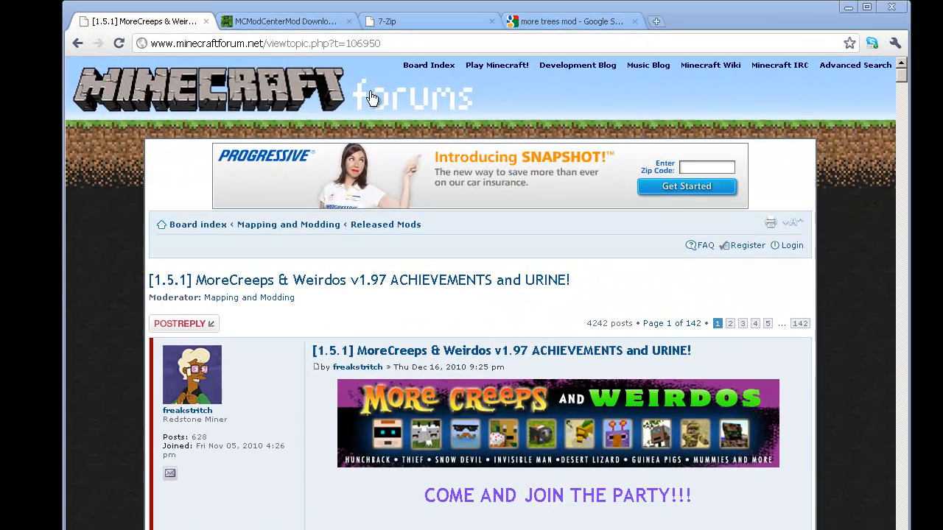
Glance at the 7-Zip download page, then scroll down the MoreCreeps forum thread
{"action": "left_click", "coordinate": [436, 27]}
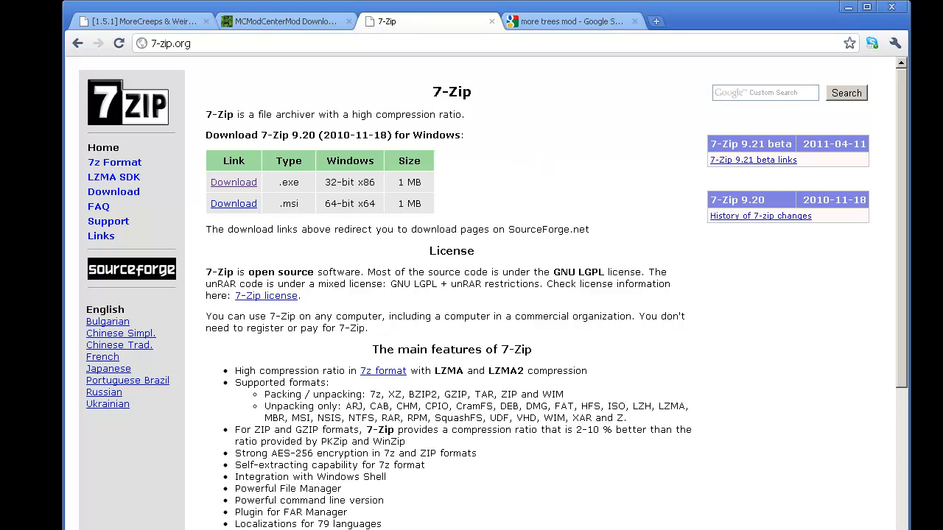
{"action": "left_click", "coordinate": [151, 22]}
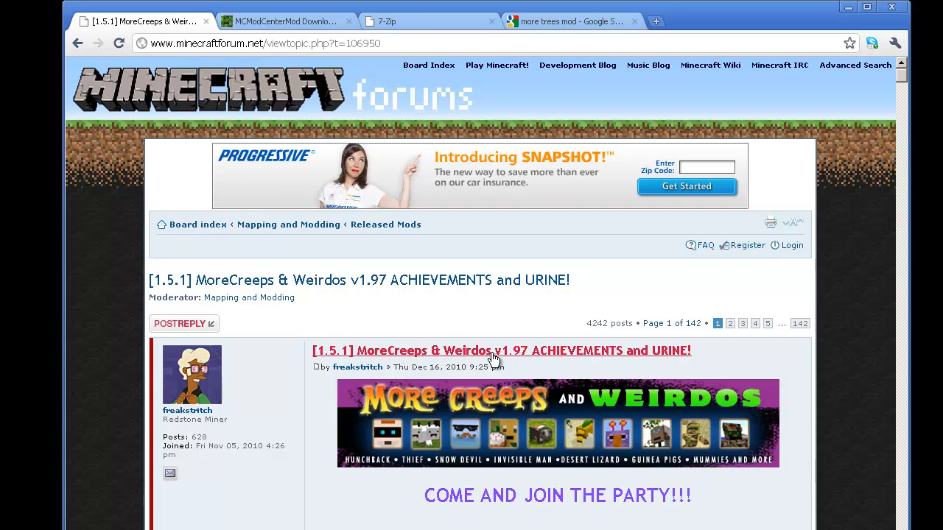
{"action": "scroll", "coordinate": [495, 360], "scroll_direction": "down", "scroll_amount": 2}
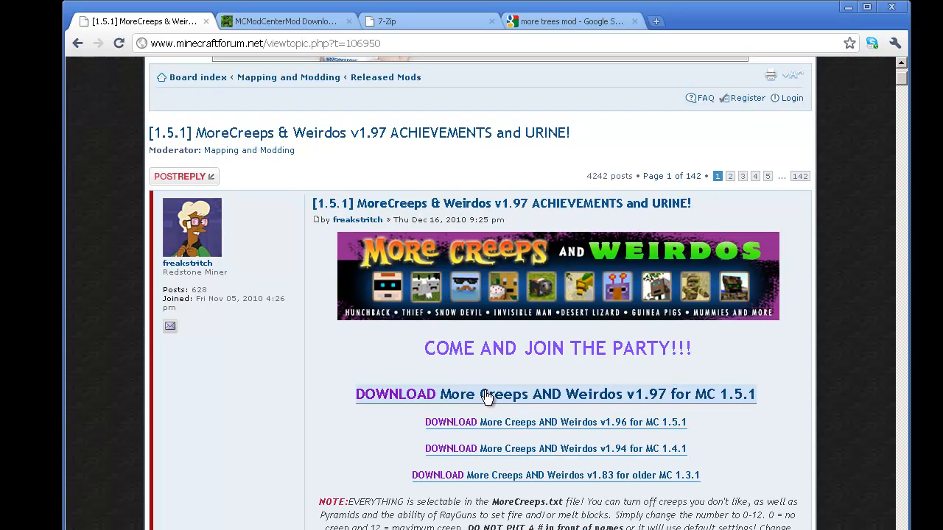
{"action": "scroll", "coordinate": [385, 438], "scroll_direction": "down", "scroll_amount": 2}
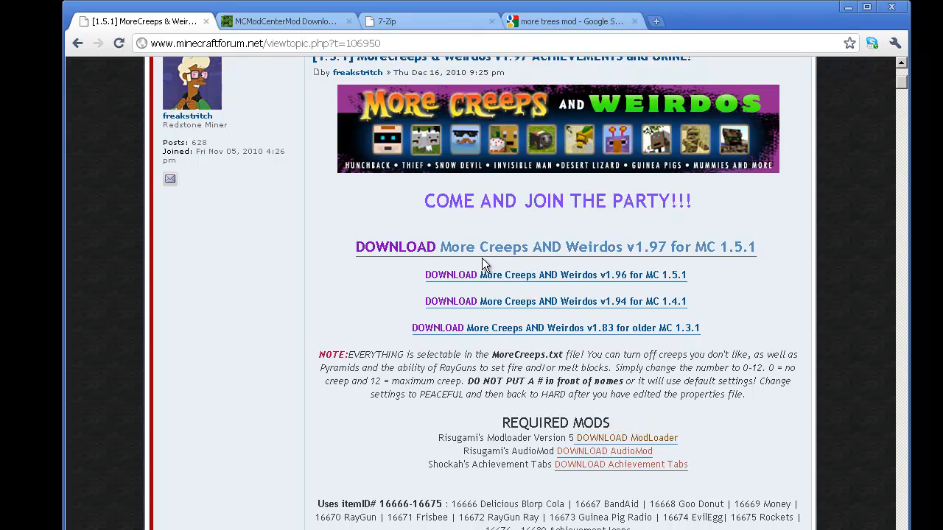
Scroll through the More Trees mod download page
{"action": "left_click", "coordinate": [267, 24]}
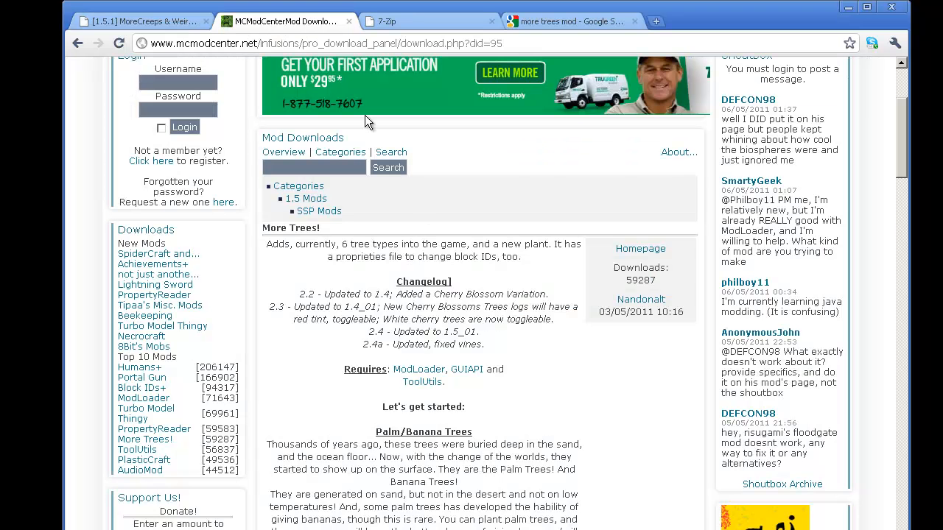
{"action": "scroll", "coordinate": [366, 234], "scroll_direction": "up", "scroll_amount": 3}
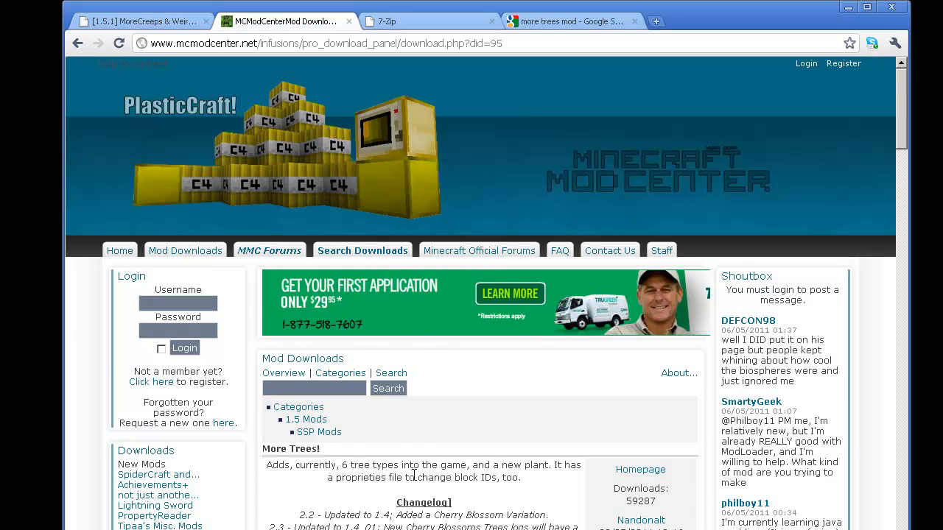
{"action": "scroll", "coordinate": [415, 477], "scroll_direction": "down", "scroll_amount": 8}
{"action": "scroll", "coordinate": [413, 475], "scroll_direction": "down", "scroll_amount": 10}
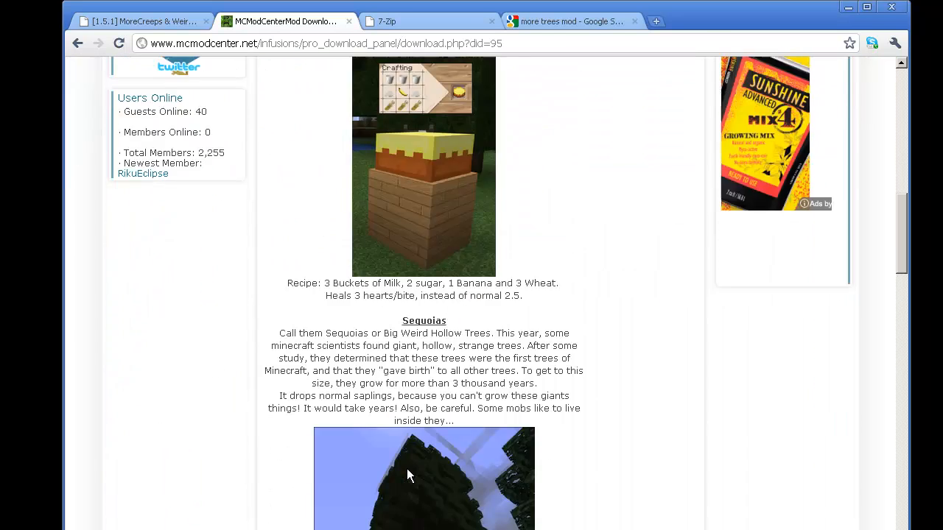
{"action": "scroll", "coordinate": [406, 469], "scroll_direction": "down", "scroll_amount": 15}
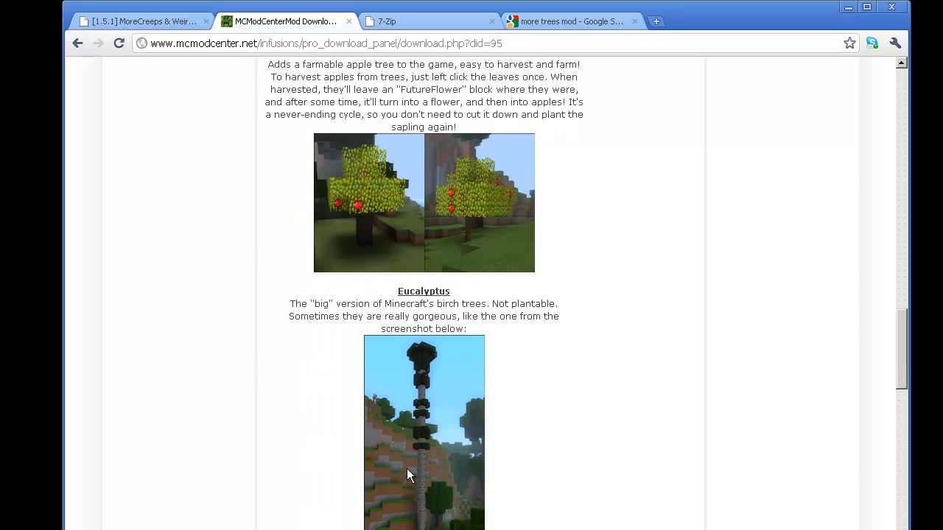
{"action": "scroll", "coordinate": [406, 468], "scroll_direction": "down", "scroll_amount": 10}
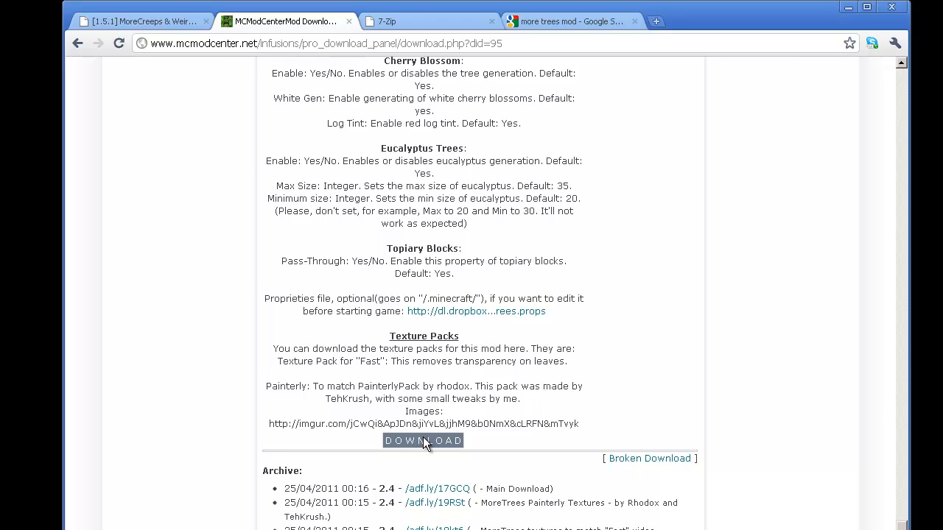
{"action": "scroll", "coordinate": [423, 439], "scroll_direction": "up", "scroll_amount": 1}
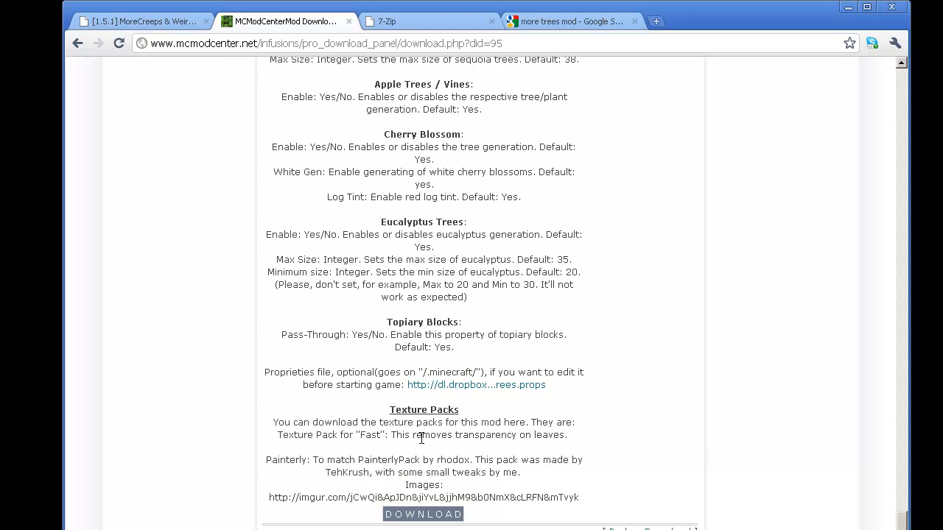
{"action": "scroll", "coordinate": [421, 438], "scroll_direction": "up", "scroll_amount": 20}
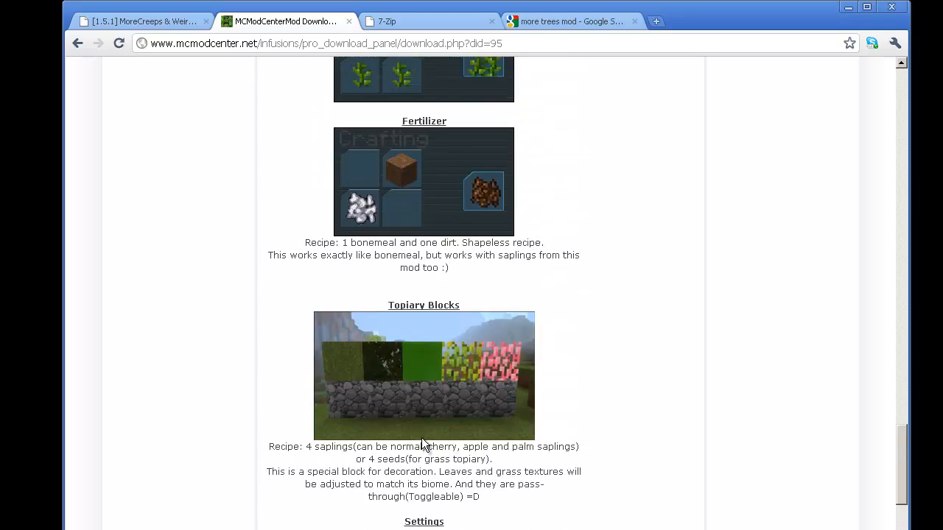
{"action": "scroll", "coordinate": [419, 431], "scroll_direction": "up", "scroll_amount": 15}
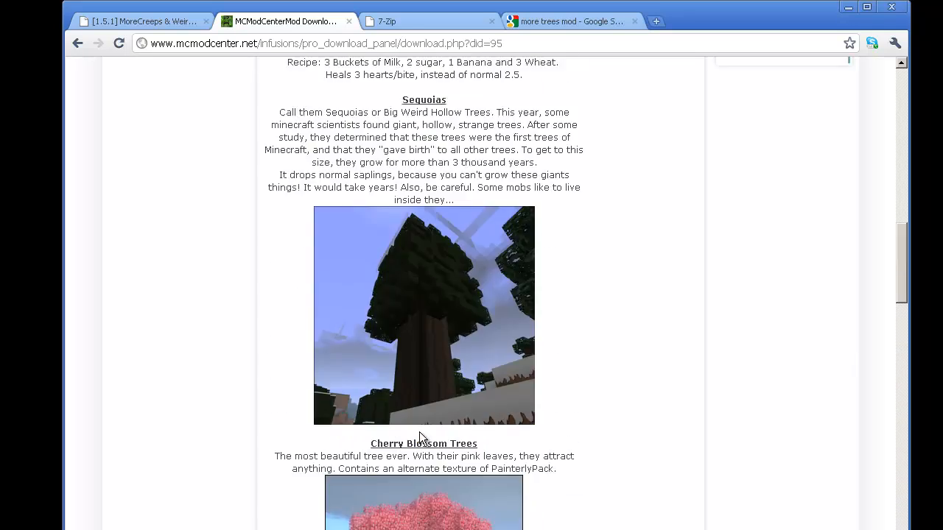
{"action": "scroll", "coordinate": [419, 432], "scroll_direction": "up", "scroll_amount": 8}
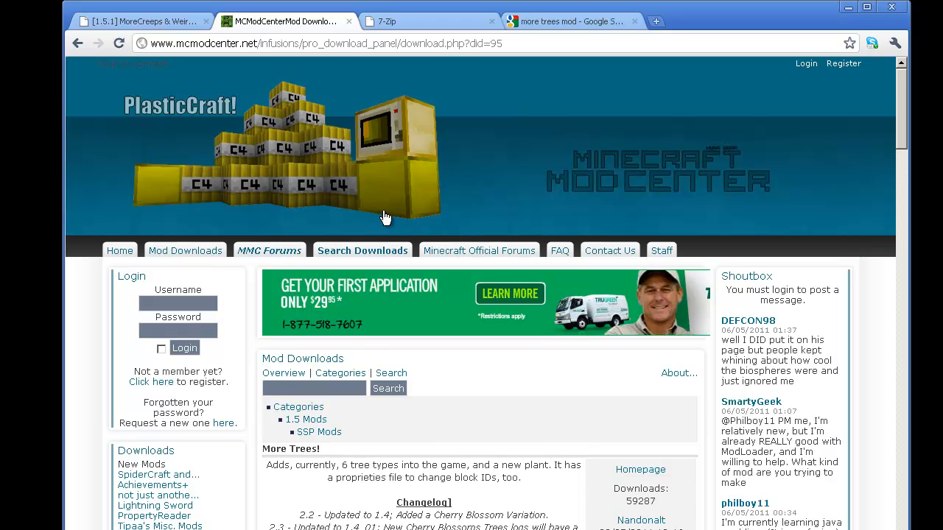
Flip between the 7-Zip, More Trees and MoreCreeps pages, ending on the MoreCreeps thread
{"action": "left_click", "coordinate": [390, 24]}
{"action": "left_click", "coordinate": [309, 21]}
{"action": "left_click", "coordinate": [164, 24]}
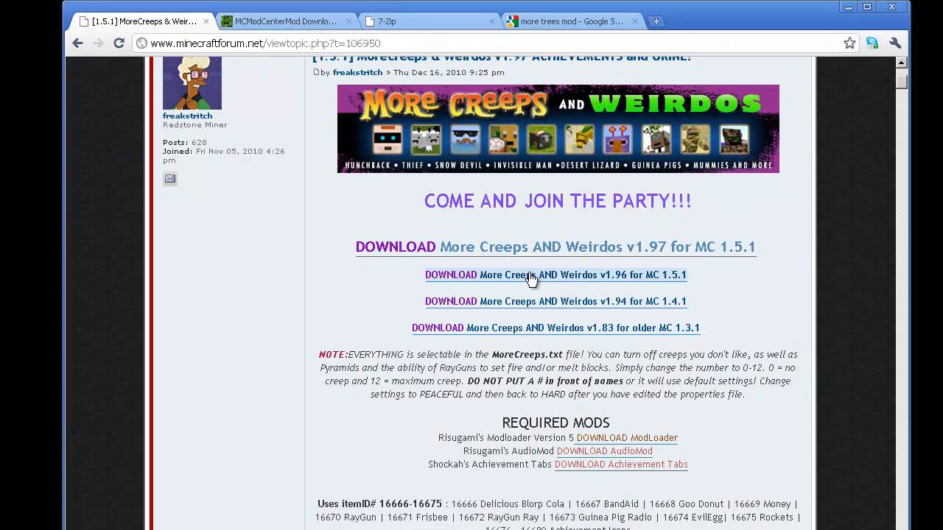
{"action": "left_click", "coordinate": [379, 24]}
{"action": "left_click", "coordinate": [309, 22]}
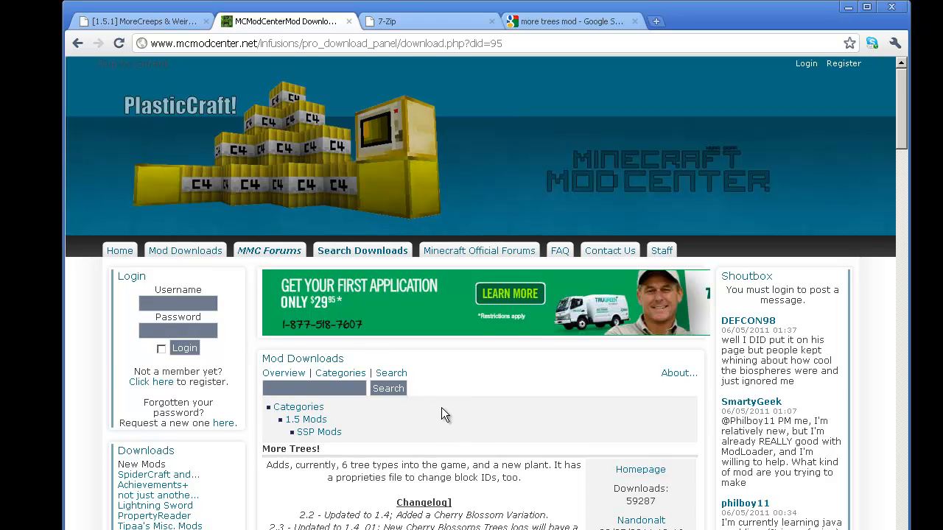
{"action": "scroll", "coordinate": [441, 407], "scroll_direction": "down", "scroll_amount": 2}
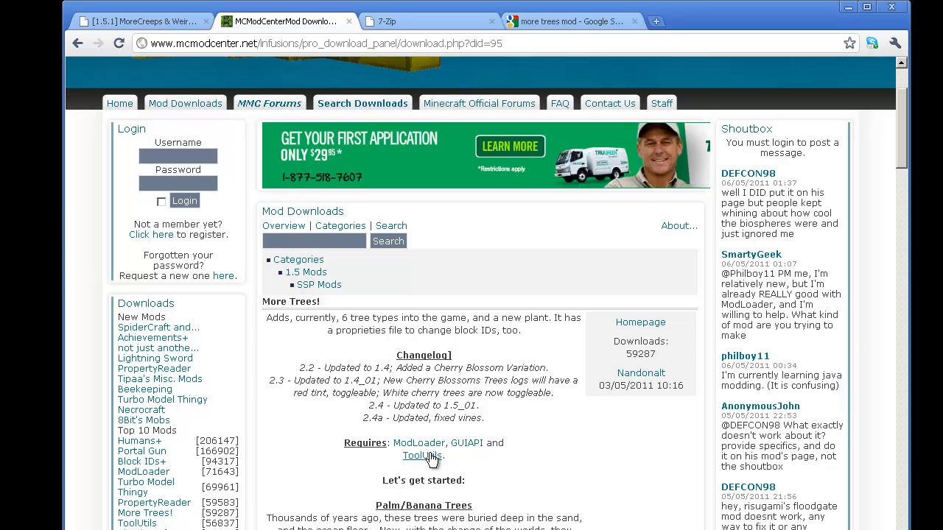
{"action": "left_click", "coordinate": [180, 25]}
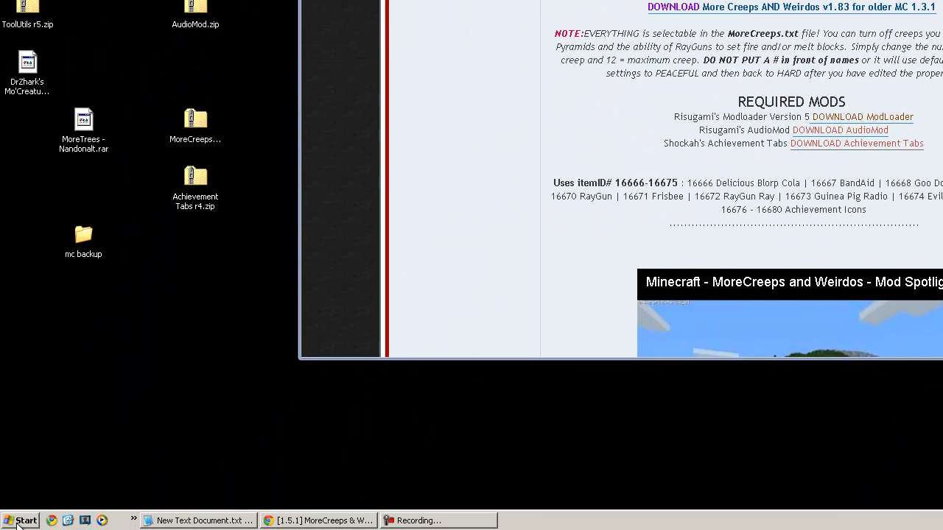
Open the .minecraft folder inside Application Data from the Run prompt
{"action": "left_click", "coordinate": [18, 521]}
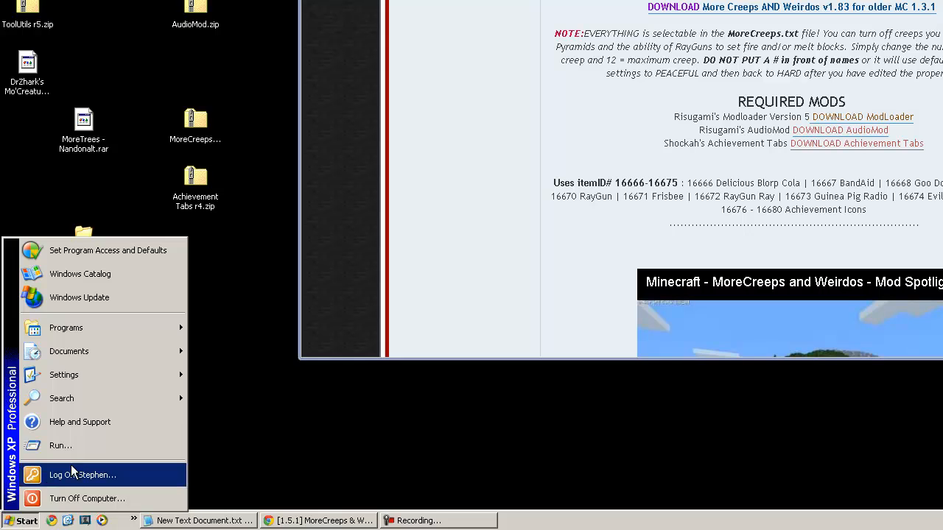
{"action": "left_click", "coordinate": [72, 442]}
{"action": "left_click", "coordinate": [124, 442]}
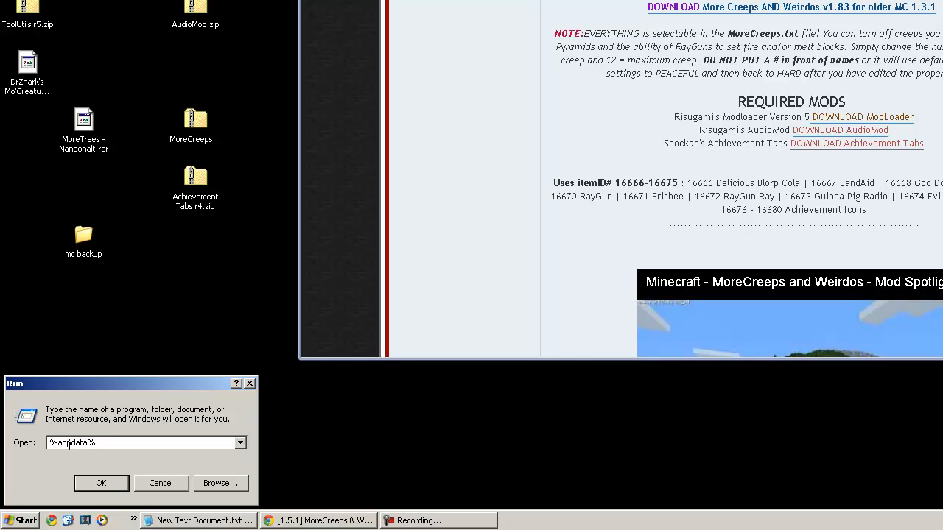
{"action": "left_click", "coordinate": [98, 483]}
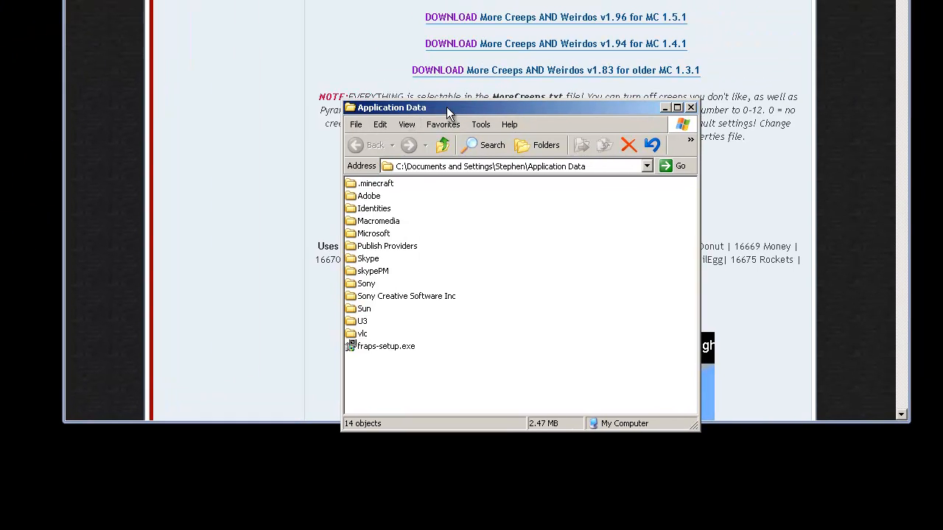
{"action": "left_click_drag", "start_coordinate": [437, 106], "coordinate": [437, 106]}
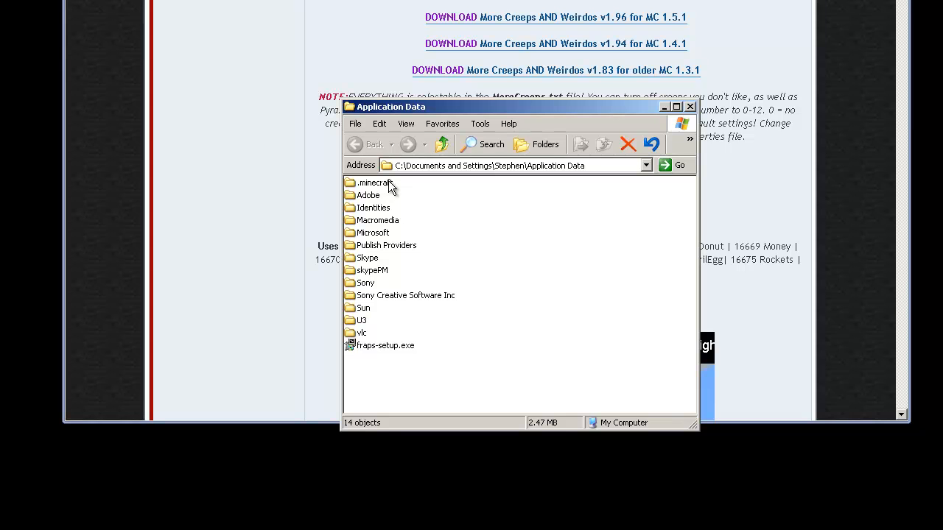
{"action": "double_click", "coordinate": [350, 184]}
Copy all seven .minecraft items for a backup
{"action": "left_click_drag", "start_coordinate": [506, 105], "coordinate": [566, 128]}
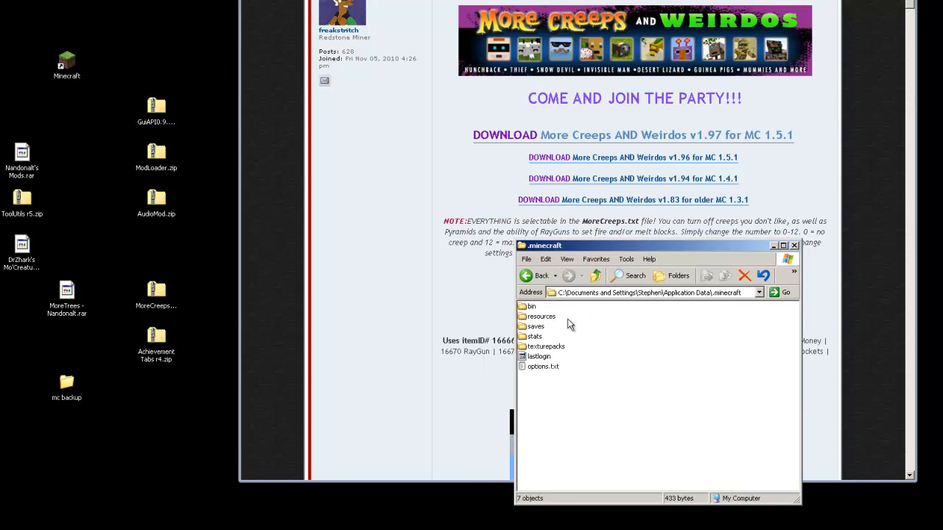
{"action": "left_click", "coordinate": [538, 328]}
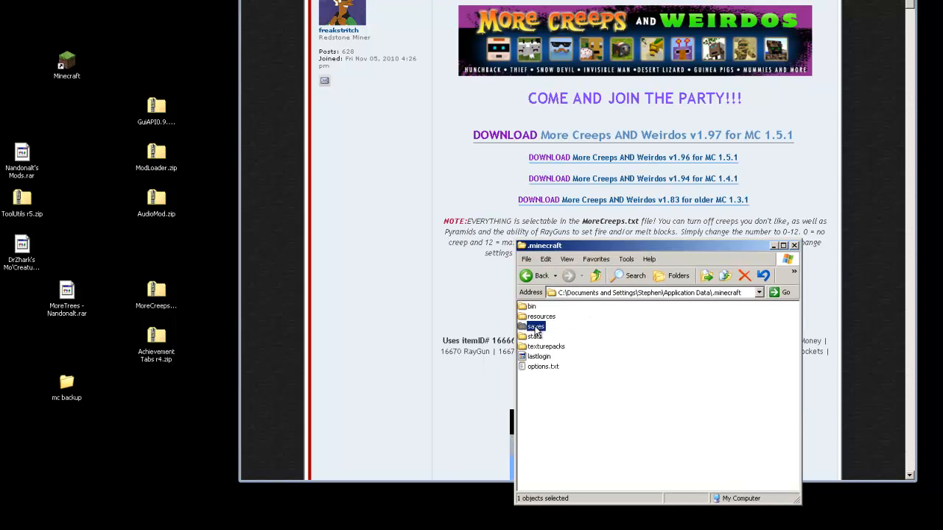
{"action": "left_click", "coordinate": [553, 348]}
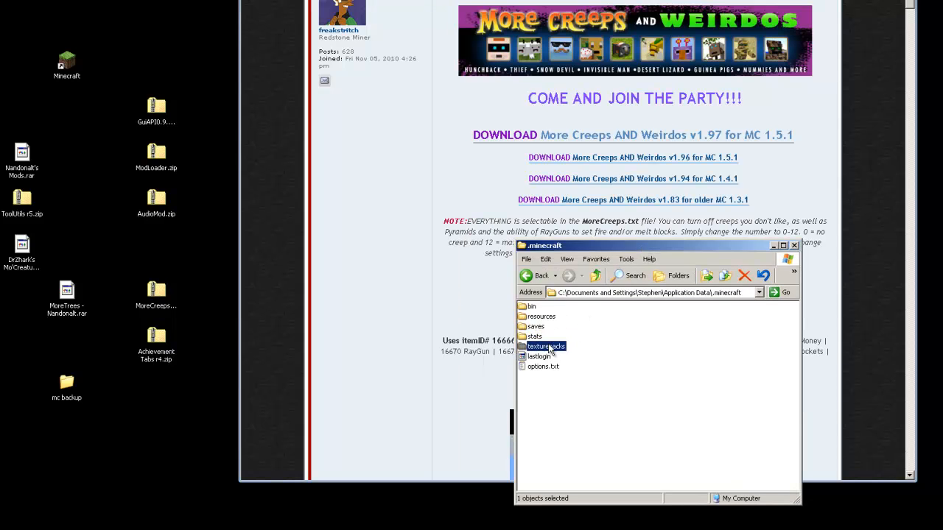
{"action": "left_click", "coordinate": [576, 383]}
{"action": "left_click_drag", "start_coordinate": [599, 403], "coordinate": [527, 309]}
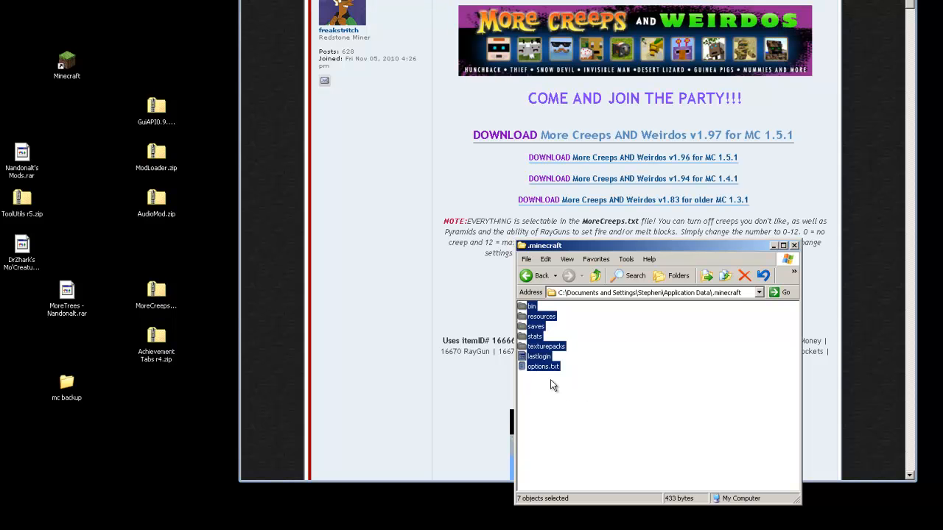
{"action": "right_click", "coordinate": [536, 318]}
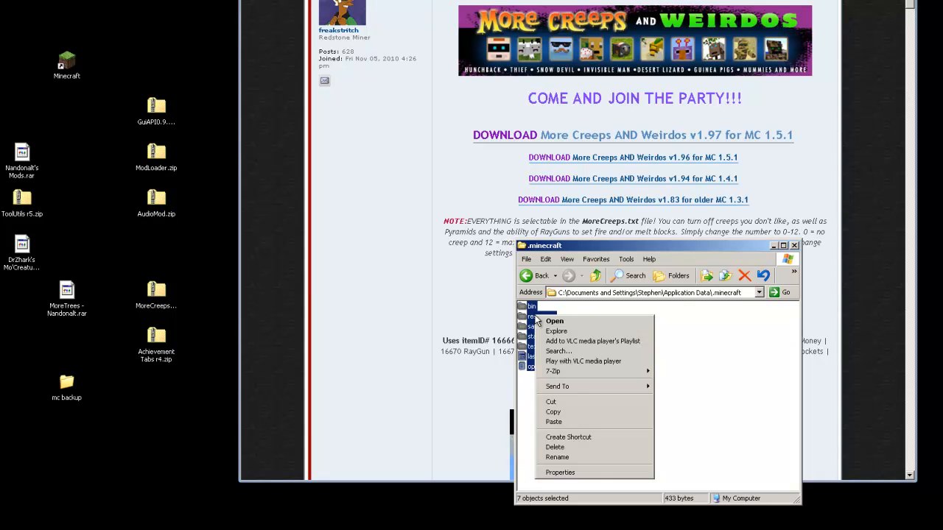
{"action": "left_click", "coordinate": [566, 416]}
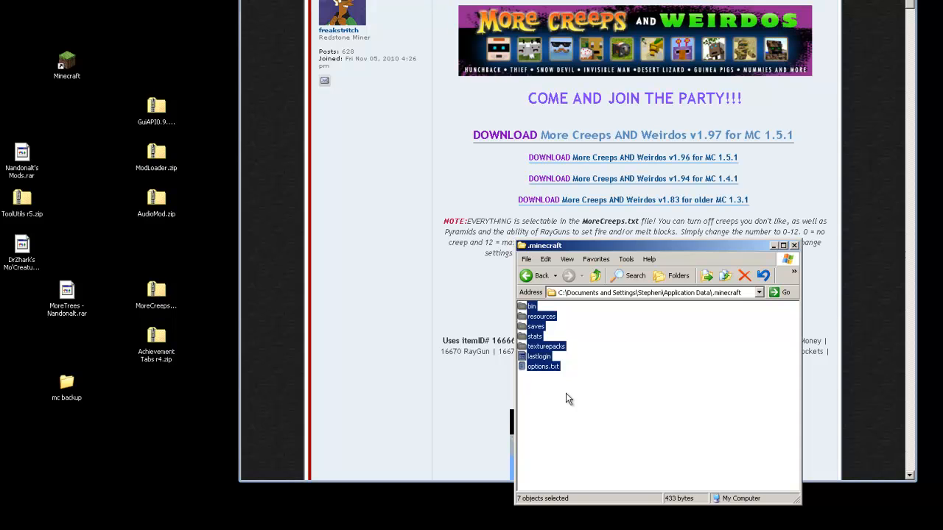
{"action": "left_click", "coordinate": [565, 392]}
Delete a stray New Folder from the desktop, then inspect the mc backup folder and close it
{"action": "left_click", "coordinate": [124, 420]}
{"action": "right_click", "coordinate": [125, 422]}
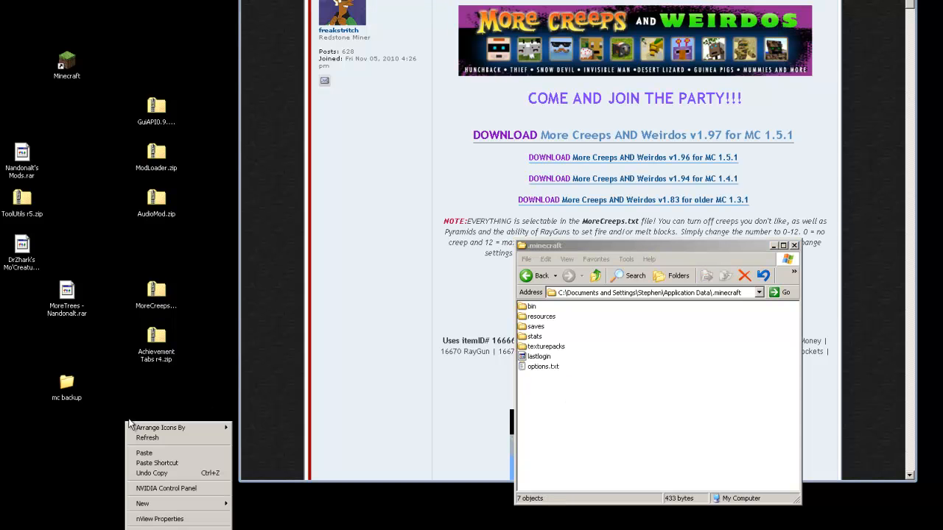
{"action": "mouse_move", "coordinate": [218, 507]}
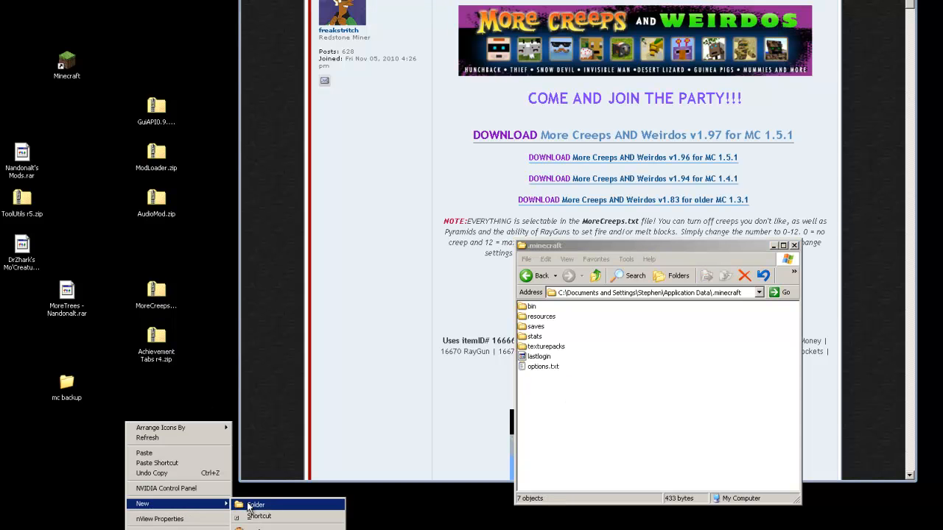
{"action": "left_click", "coordinate": [250, 505]}
{"action": "left_click", "coordinate": [138, 416]}
{"action": "left_click", "coordinate": [79, 400]}
{"action": "left_click", "coordinate": [168, 442]}
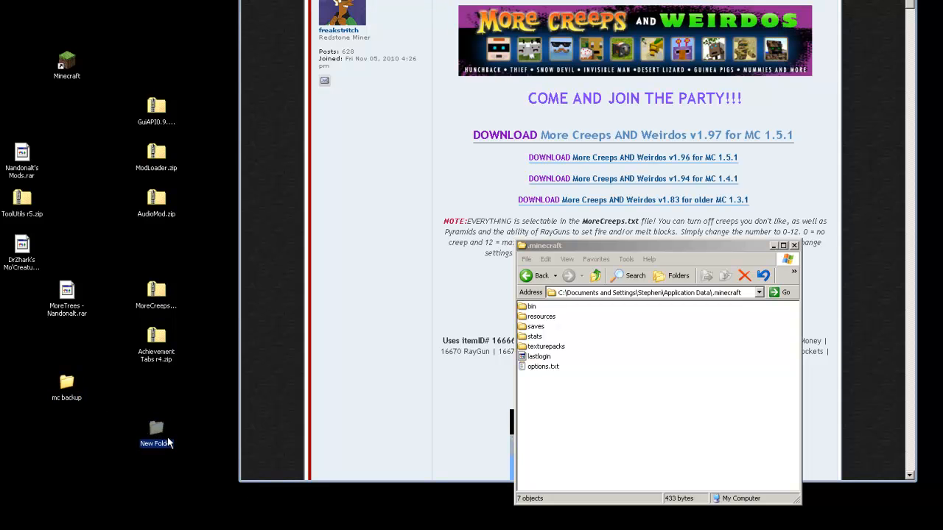
{"action": "key", "text": "Delete"}
{"action": "key", "text": "Return"}
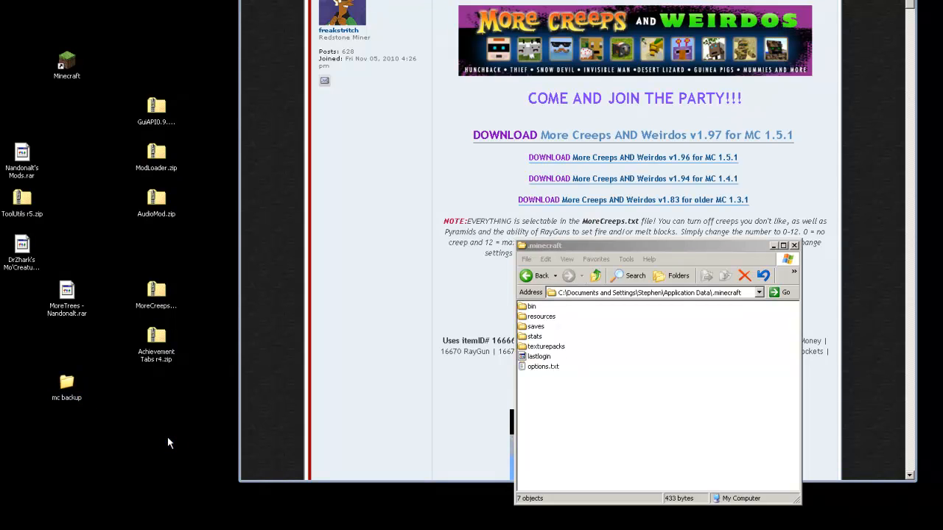
{"action": "double_click", "coordinate": [75, 392]}
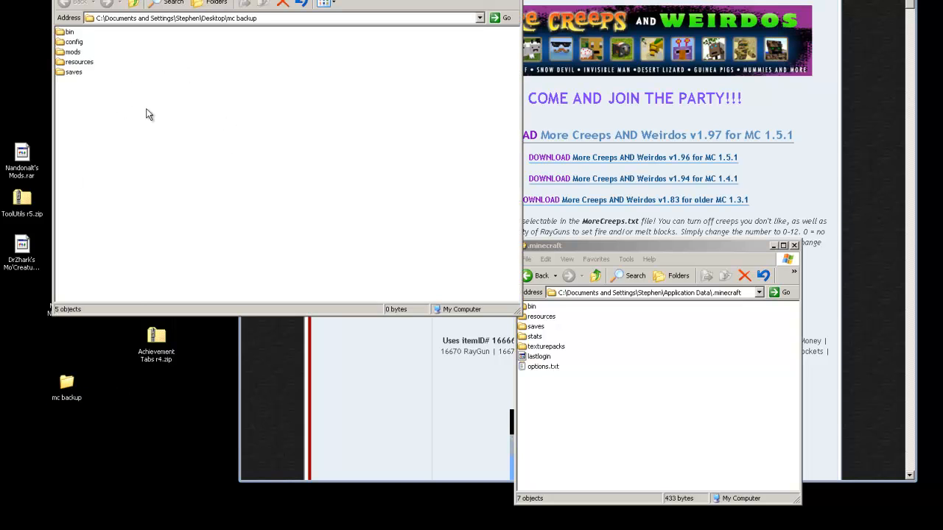
{"action": "left_click", "coordinate": [515, 0]}
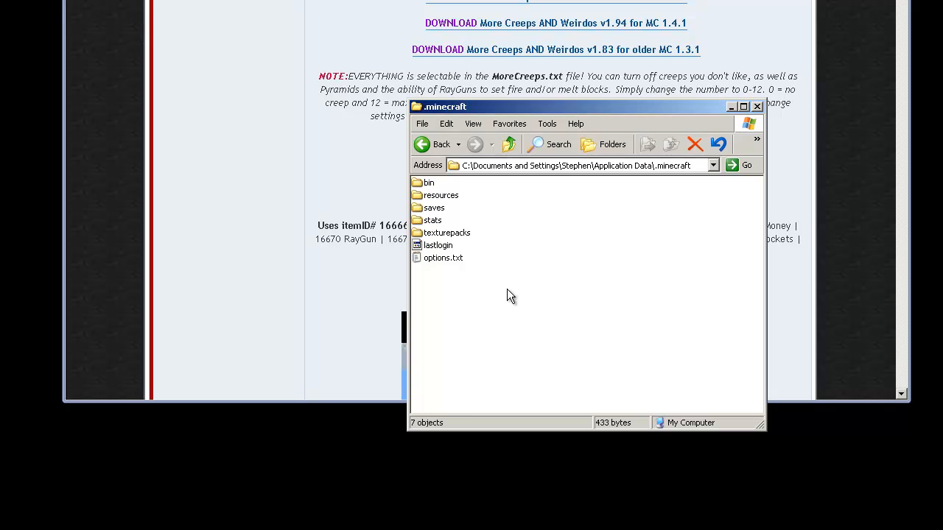
Delete all seven items in .minecraft and log in to the launcher to redownload game files
{"action": "left_click_drag", "start_coordinate": [504, 303], "coordinate": [424, 185]}
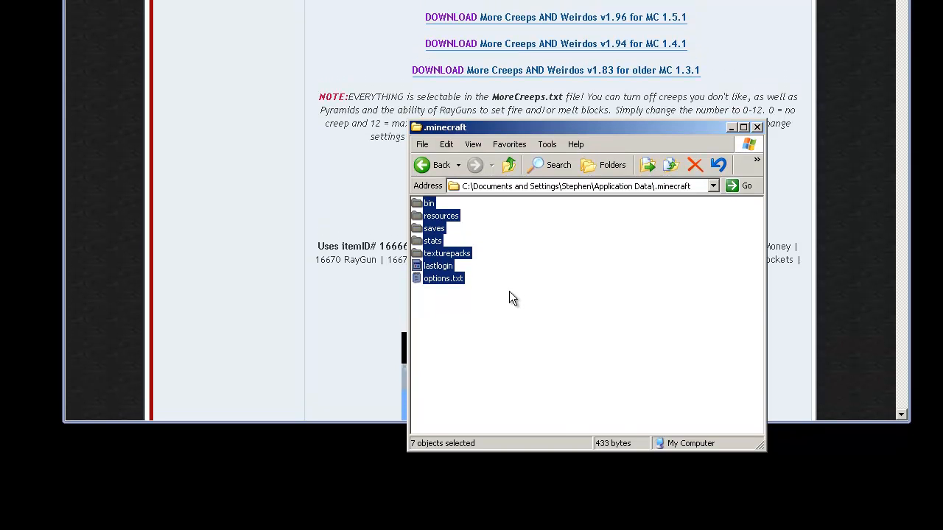
{"action": "key", "text": "Delete"}
{"action": "key", "text": "Return"}
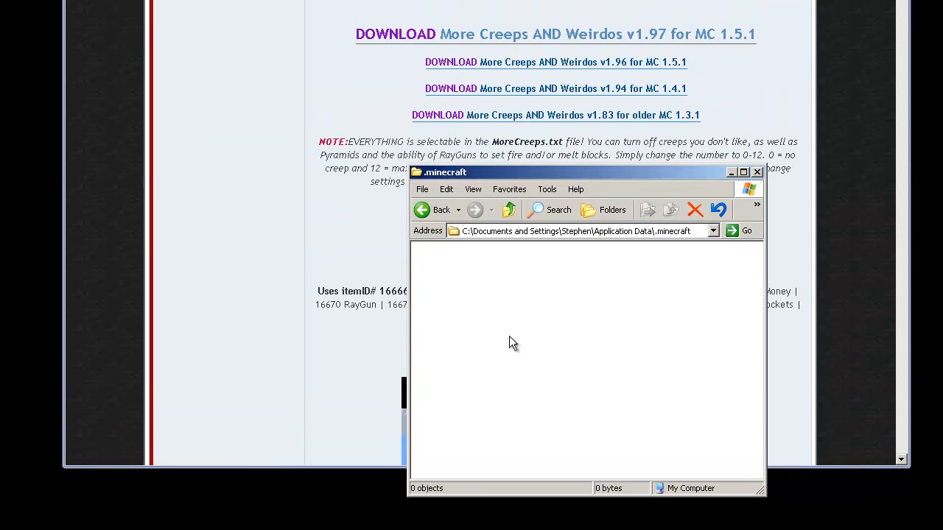
{"action": "left_click_drag", "start_coordinate": [621, 175], "coordinate": [661, 192]}
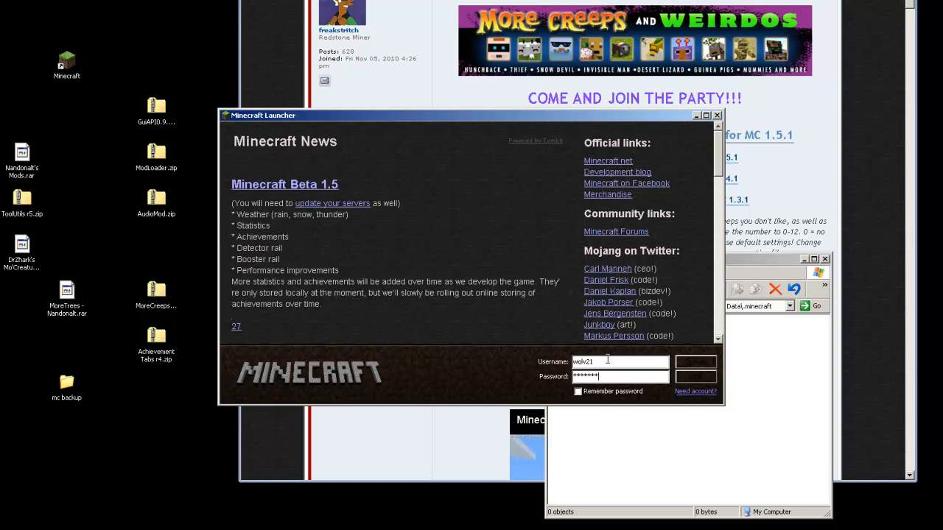
{"action": "left_click", "coordinate": [684, 375]}
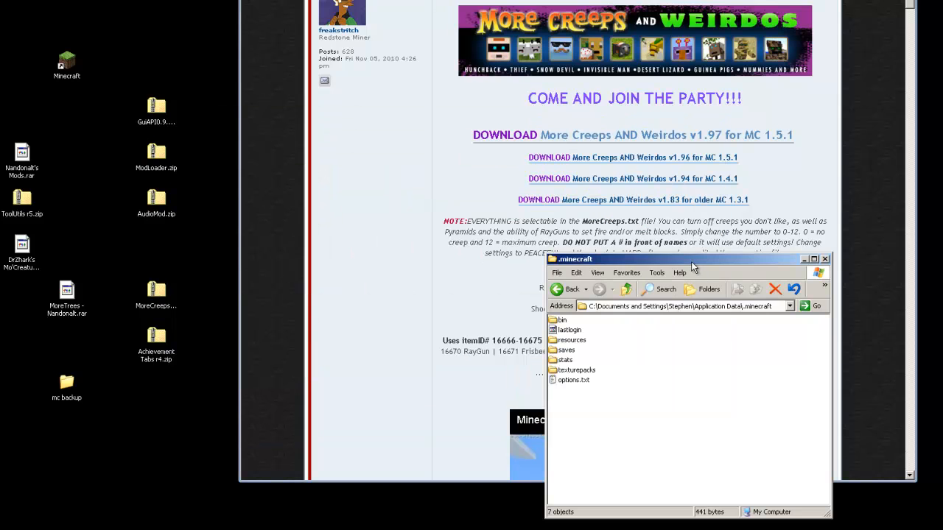
Open the bin folder in .minecraft and select minecraft.jar
{"action": "left_click_drag", "start_coordinate": [714, 256], "coordinate": [746, 255]}
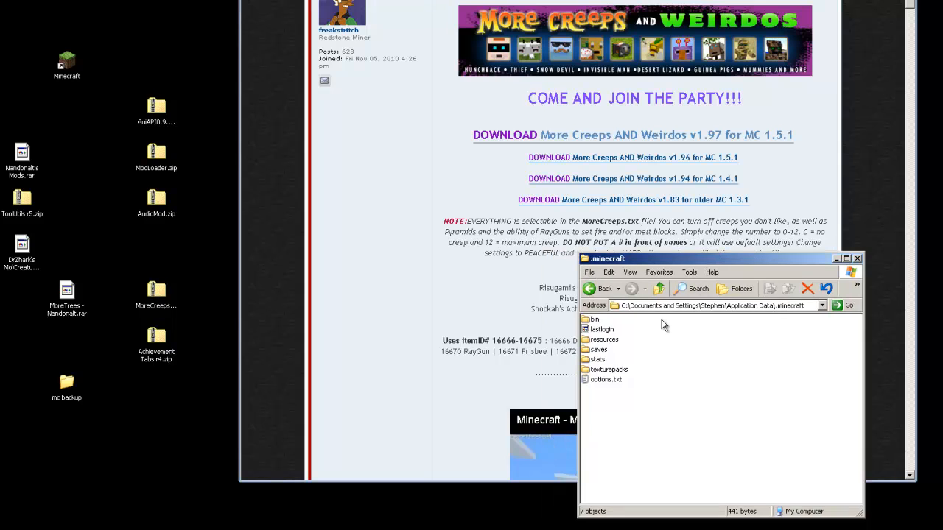
{"action": "left_click_drag", "start_coordinate": [631, 406], "coordinate": [594, 315]}
{"action": "left_click", "coordinate": [646, 401]}
{"action": "double_click", "coordinate": [586, 322]}
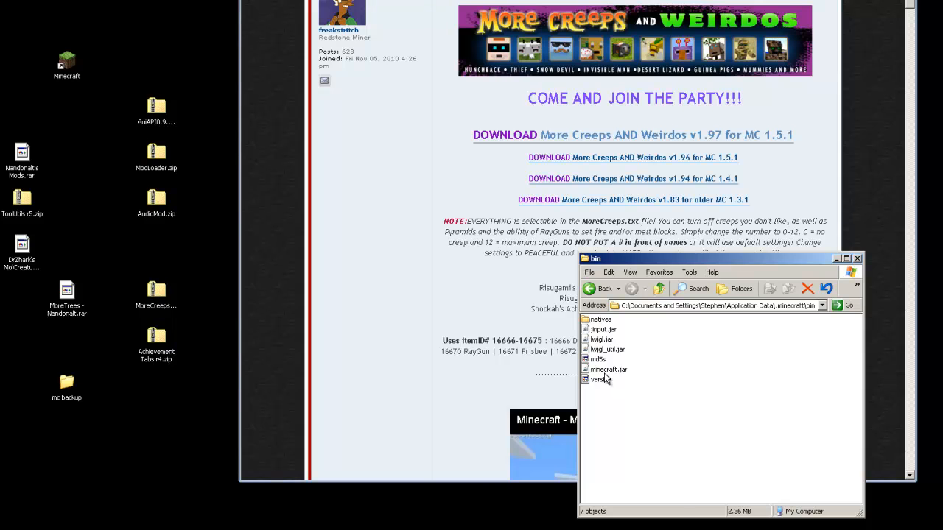
{"action": "left_click", "coordinate": [605, 370]}
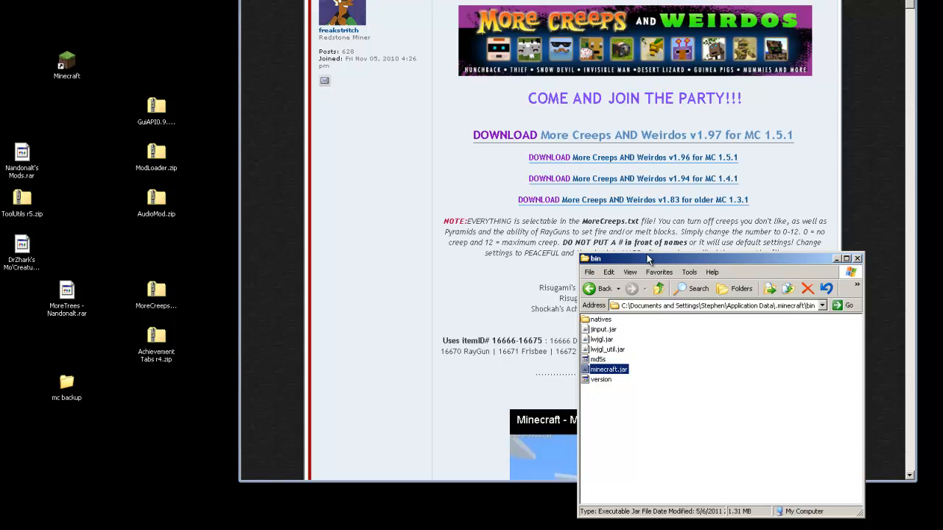
{"action": "left_click_drag", "start_coordinate": [648, 259], "coordinate": [642, 255]}
{"action": "left_click", "coordinate": [684, 411]}
{"action": "left_click", "coordinate": [607, 366]}
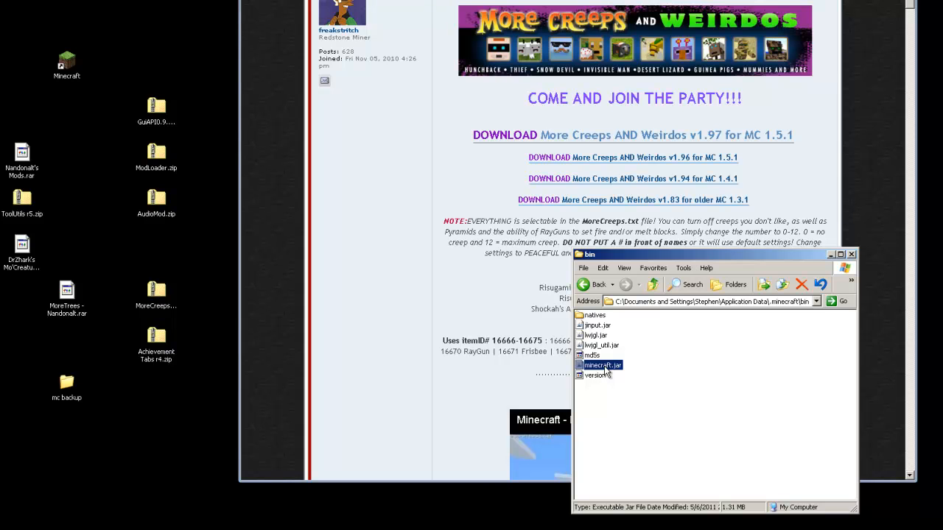
Open minecraft.jar through 7-Zip's Open archive and select the META-INF folder
{"action": "right_click", "coordinate": [596, 369]}
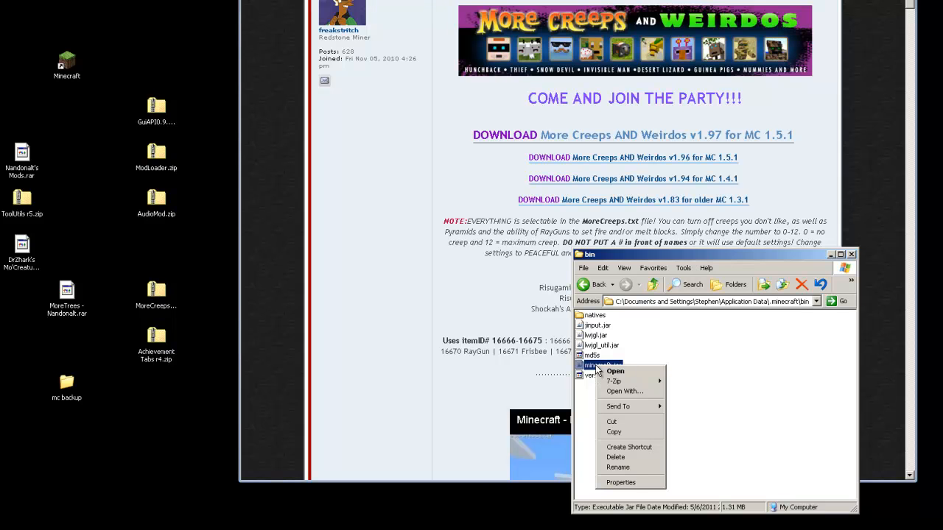
{"action": "mouse_move", "coordinate": [610, 382]}
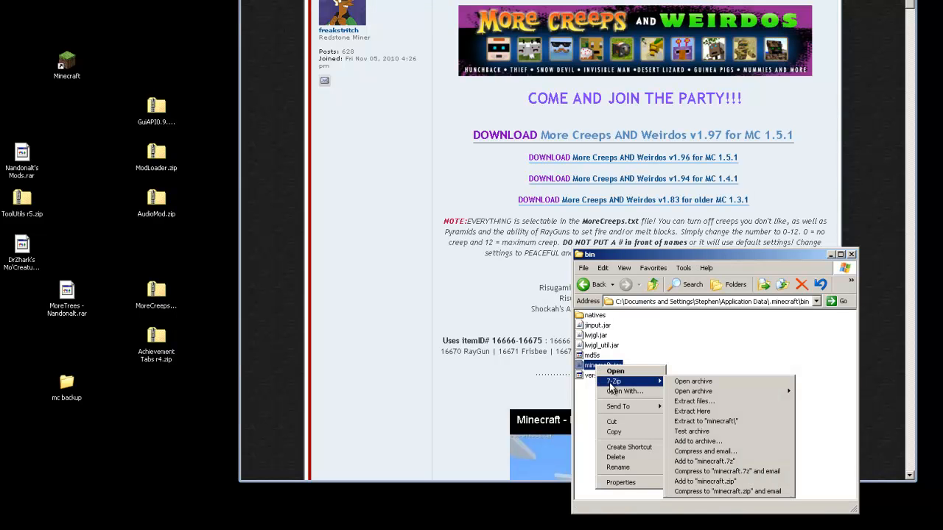
{"action": "left_click", "coordinate": [692, 381]}
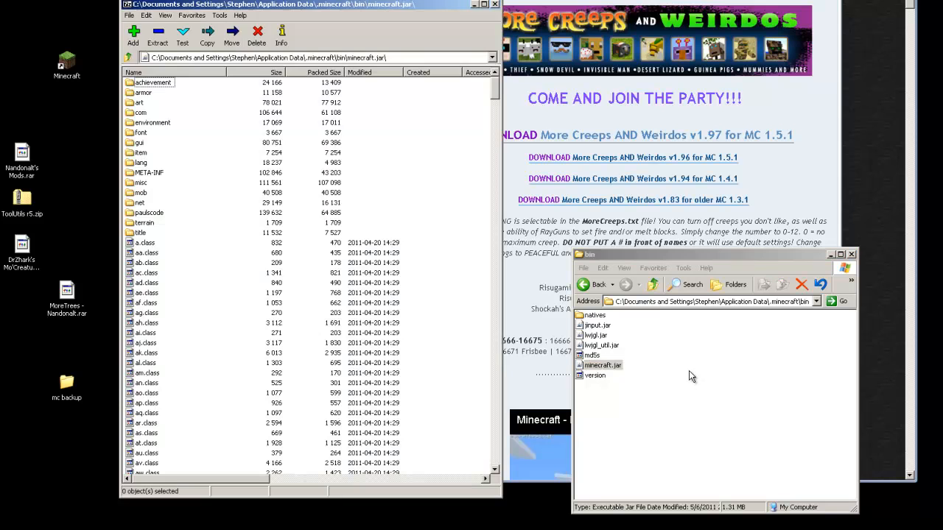
{"action": "left_click_drag", "start_coordinate": [381, 10], "coordinate": [776, 25]}
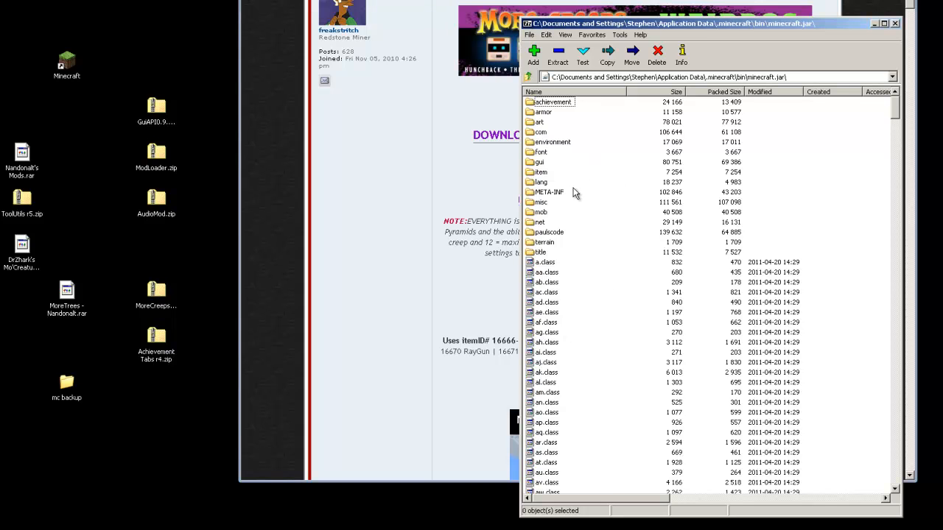
{"action": "left_click", "coordinate": [537, 193]}
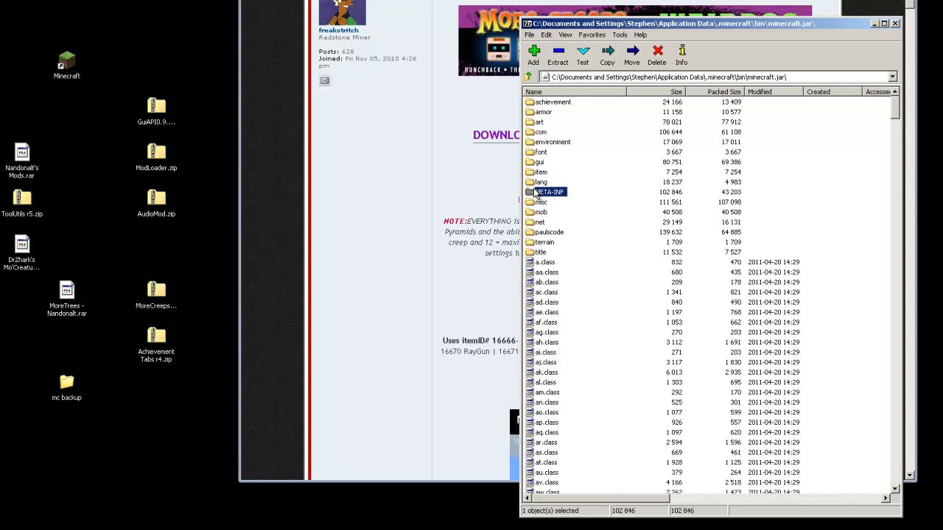
Delete META-INF from minecraft.jar, confirm the deletion, and clear the desktop selection
{"action": "key", "text": "Delete"}
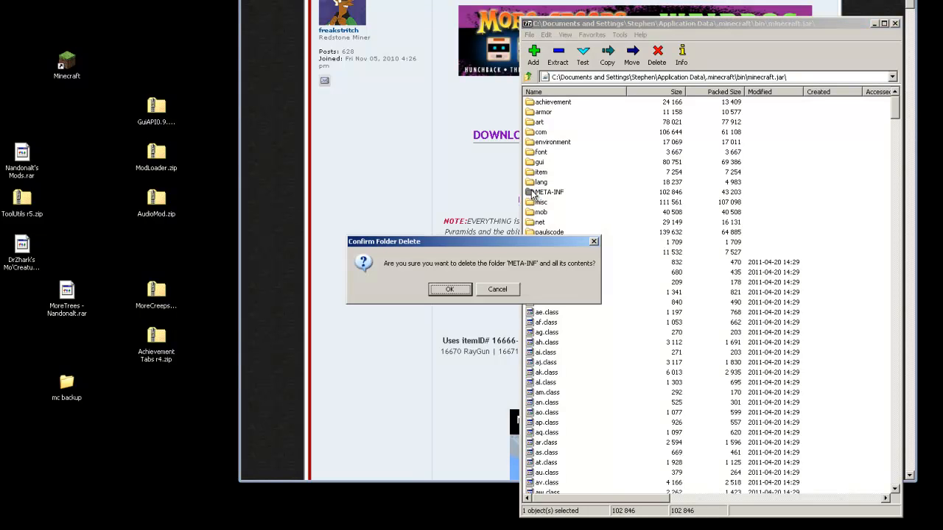
{"action": "left_click", "coordinate": [449, 289]}
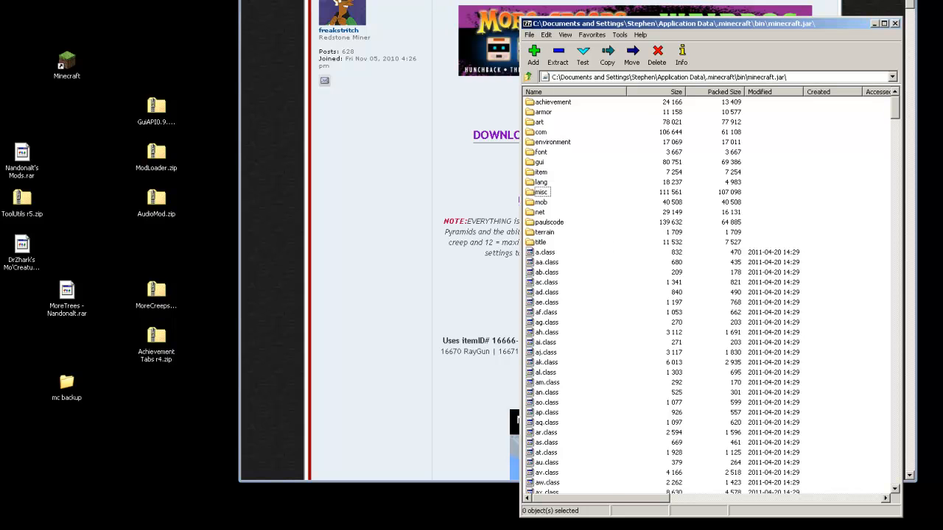
{"action": "left_click_drag", "start_coordinate": [655, 25], "coordinate": [665, 32]}
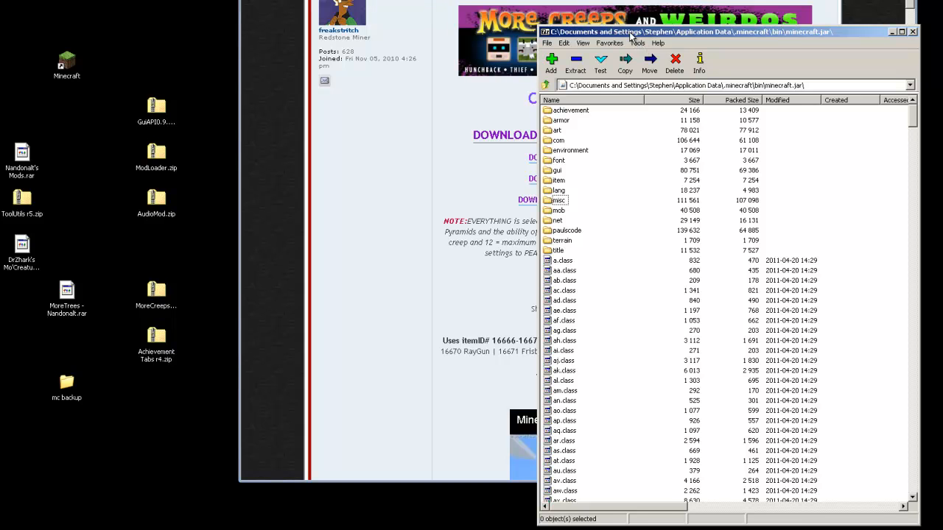
{"action": "left_click_drag", "start_coordinate": [631, 34], "coordinate": [626, 33]}
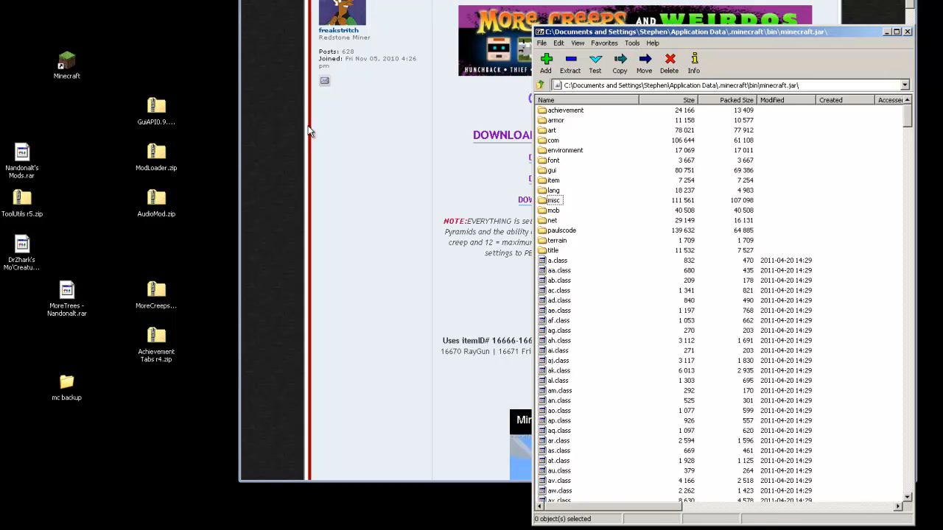
{"action": "left_click_drag", "start_coordinate": [176, 369], "coordinate": [121, 85]}
{"action": "left_click", "coordinate": [215, 140]}
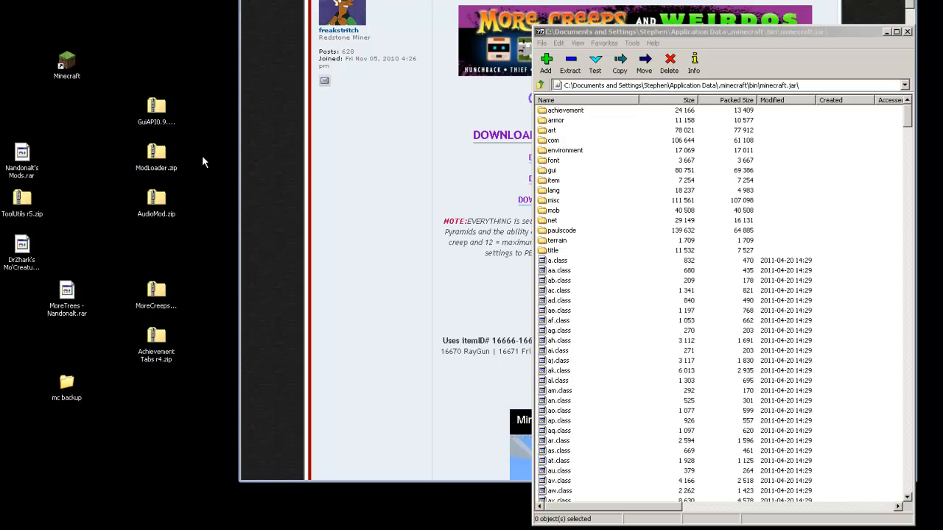
Open ModLoader.zip in 7-Zip, copy its 13 class files into minecraft.jar, and close it
{"action": "left_click", "coordinate": [149, 156]}
{"action": "right_click", "coordinate": [154, 150]}
{"action": "mouse_move", "coordinate": [189, 206]}
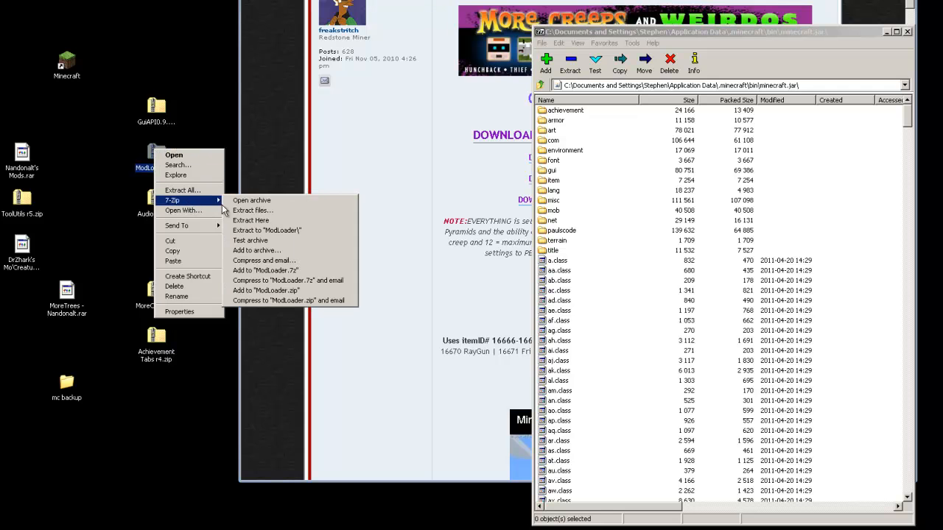
{"action": "left_click", "coordinate": [240, 202]}
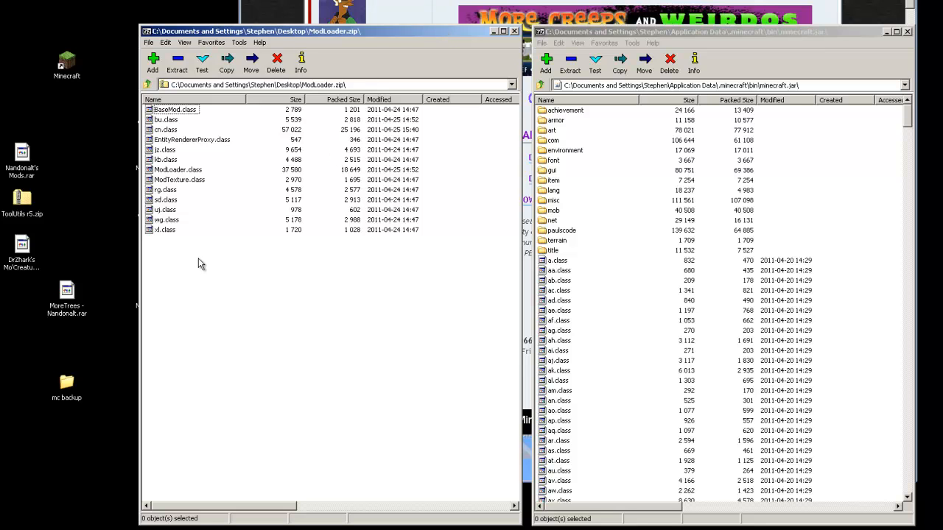
{"action": "left_click_drag", "start_coordinate": [200, 265], "coordinate": [594, 355]}
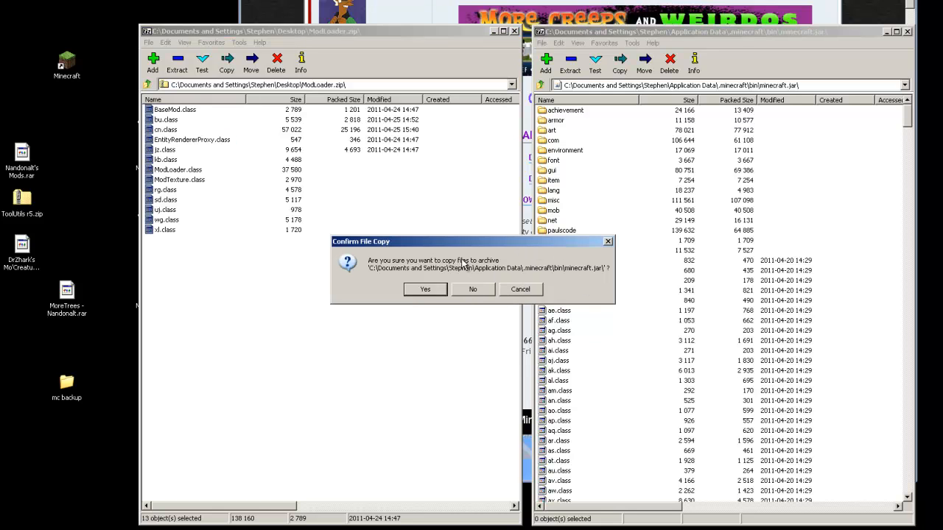
{"action": "left_click", "coordinate": [424, 290]}
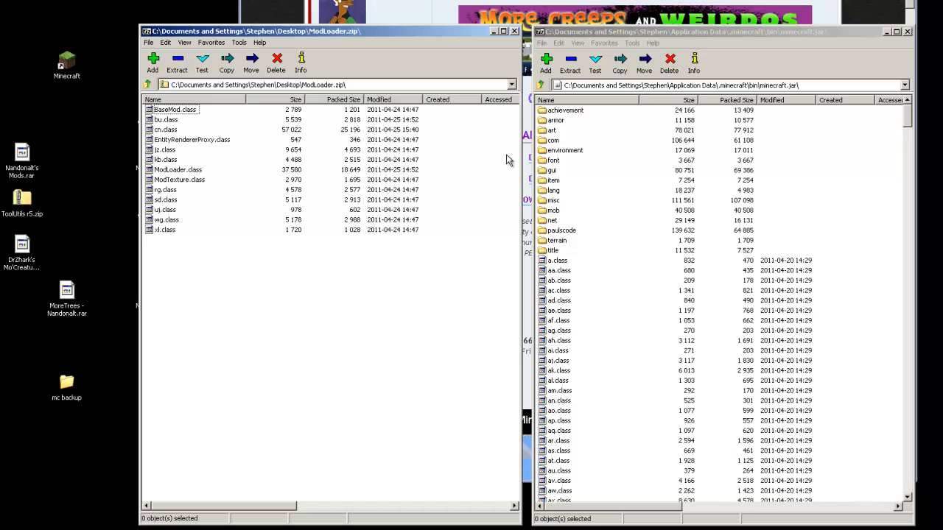
{"action": "left_click", "coordinate": [514, 30]}
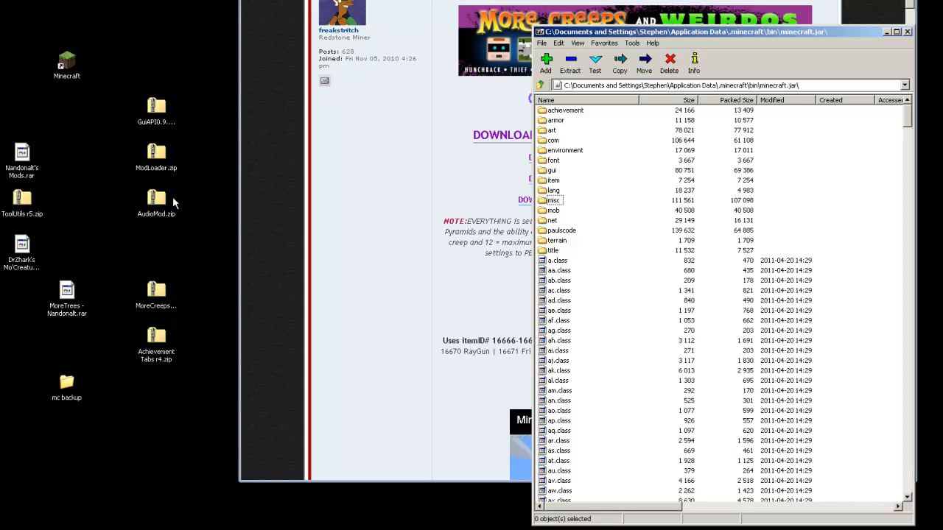
Copy ibxm, paulscode and xe.class from AudioMod.zip into minecraft.jar, then close AudioMod.zip
{"action": "left_click", "coordinate": [153, 213]}
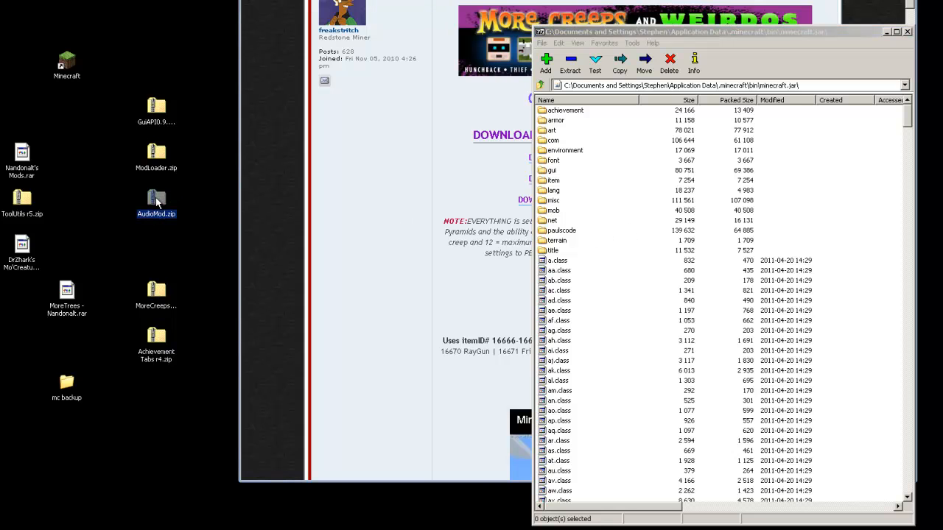
{"action": "right_click", "coordinate": [156, 197]}
{"action": "mouse_move", "coordinate": [177, 247]}
{"action": "left_click", "coordinate": [243, 250]}
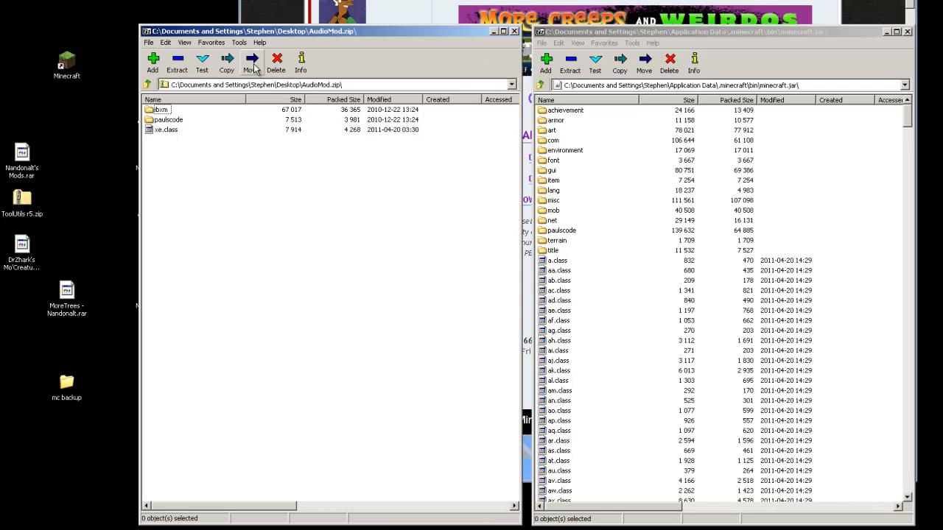
{"action": "left_click_drag", "start_coordinate": [242, 33], "coordinate": [237, 32]}
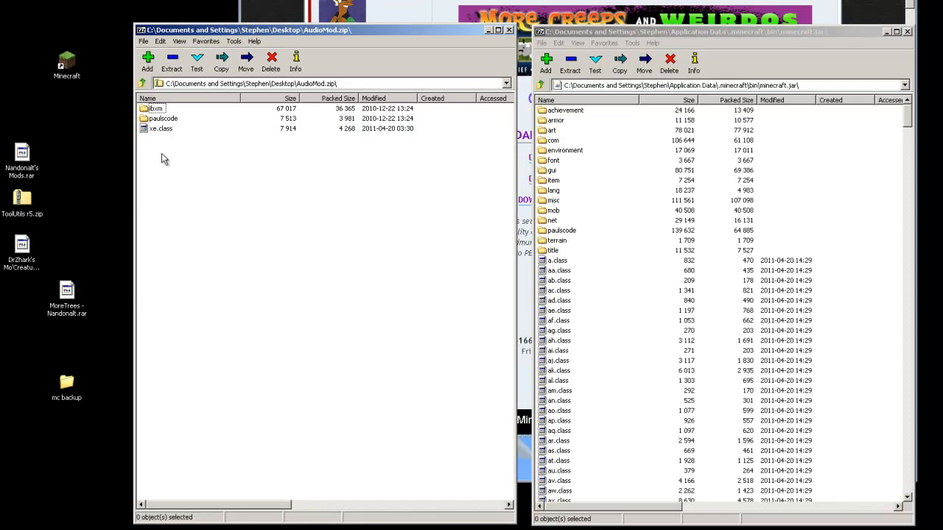
{"action": "left_click_drag", "start_coordinate": [193, 173], "coordinate": [590, 383]}
{"action": "left_click", "coordinate": [433, 291]}
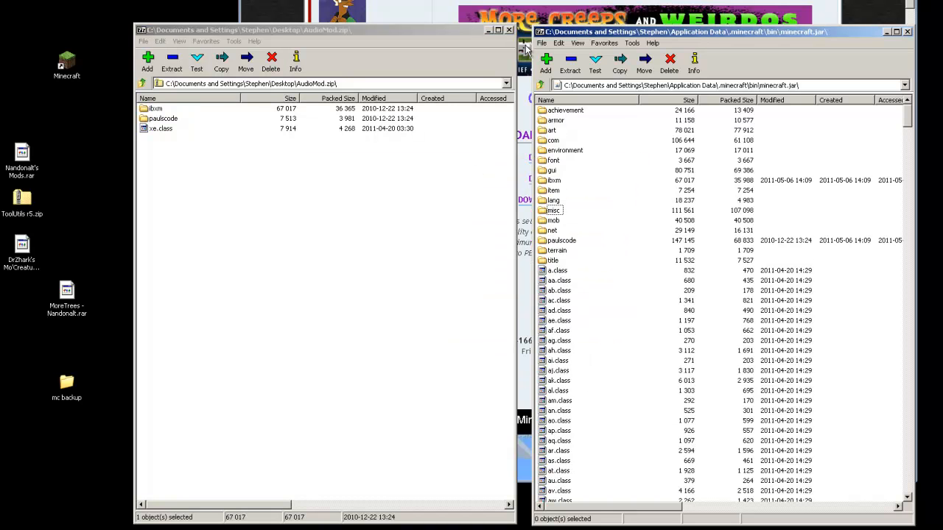
{"action": "left_click", "coordinate": [509, 30]}
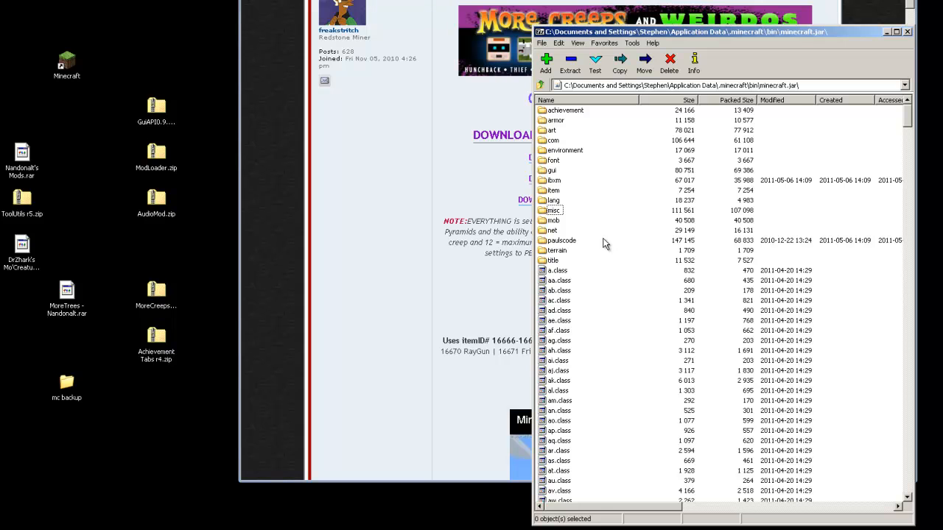
Shift the ModLoader.zip and AudioMod.zip icons one column right and deselect them
{"action": "left_click_drag", "start_coordinate": [187, 211], "coordinate": [189, 158]}
{"action": "left_click", "coordinate": [201, 155]}
{"action": "left_click", "coordinate": [202, 199]}
{"action": "left_click", "coordinate": [196, 169]}
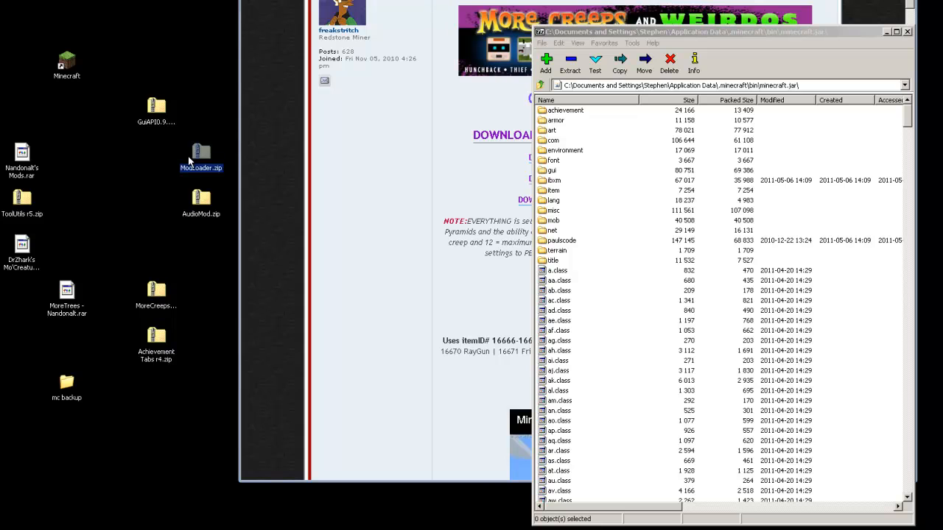
{"action": "left_click", "coordinate": [145, 157]}
{"action": "left_click", "coordinate": [196, 159]}
{"action": "left_click", "coordinate": [199, 202]}
{"action": "left_click", "coordinate": [167, 207]}
{"action": "left_click_drag", "start_coordinate": [182, 149], "coordinate": [211, 215]}
{"action": "left_click", "coordinate": [212, 238]}
{"action": "left_click", "coordinate": [75, 66]}
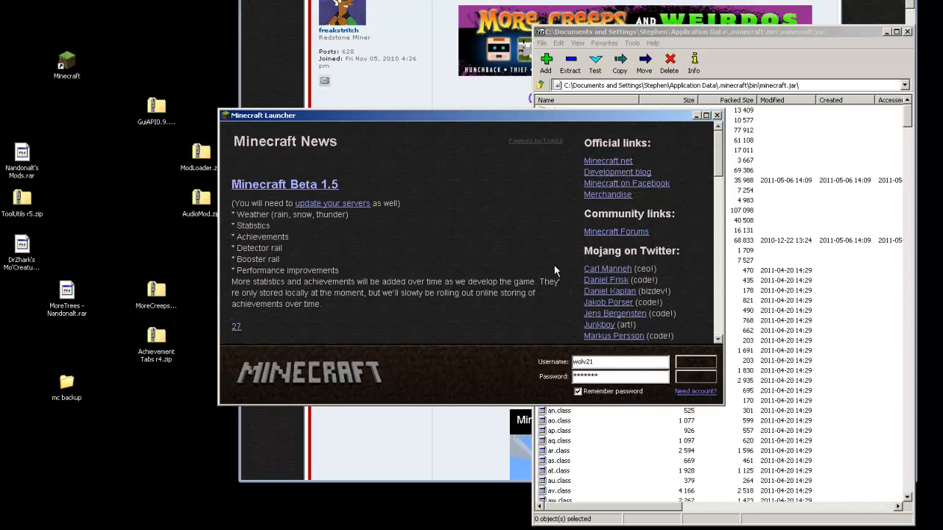
{"action": "left_click", "coordinate": [686, 372]}
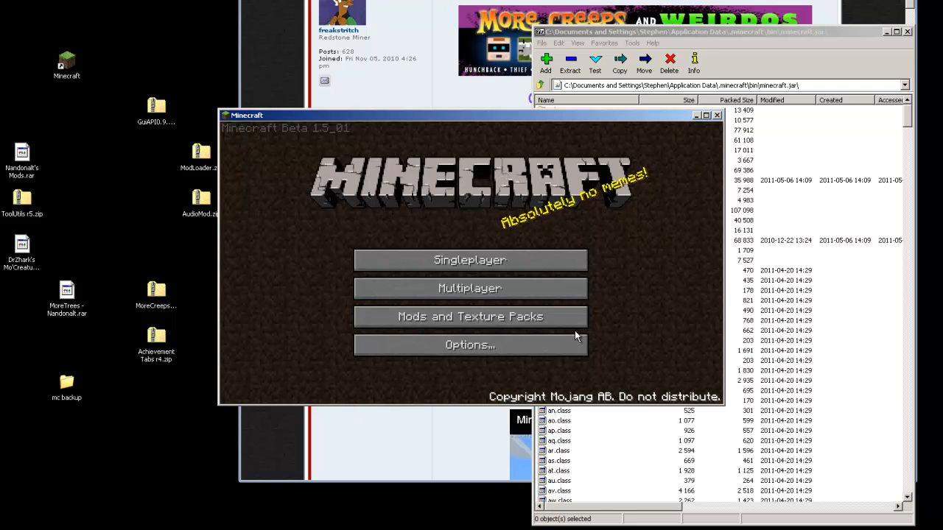
{"action": "left_click", "coordinate": [717, 115]}
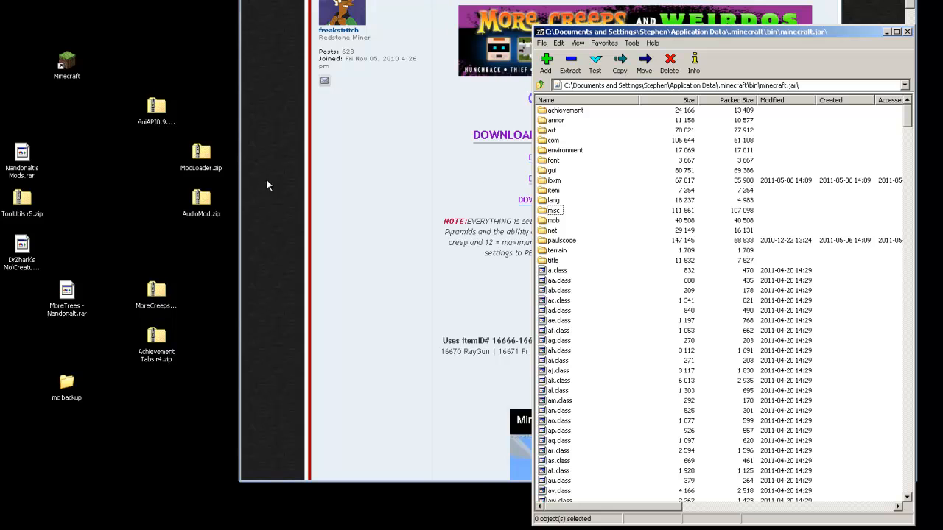
Copy every item from GuiAPI0.9.8a-1.5_01.zip (de, javax, org, xml-pull) into minecraft.jar, then close the archive
{"action": "left_click_drag", "start_coordinate": [168, 143], "coordinate": [209, 215]}
{"action": "left_click", "coordinate": [220, 240]}
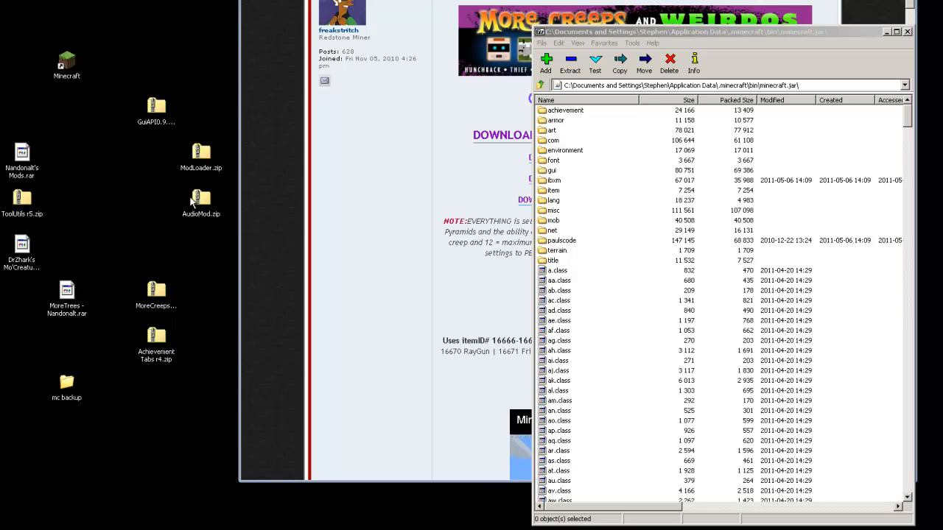
{"action": "left_click", "coordinate": [157, 107]}
{"action": "right_click", "coordinate": [157, 105]}
{"action": "mouse_move", "coordinate": [193, 160]}
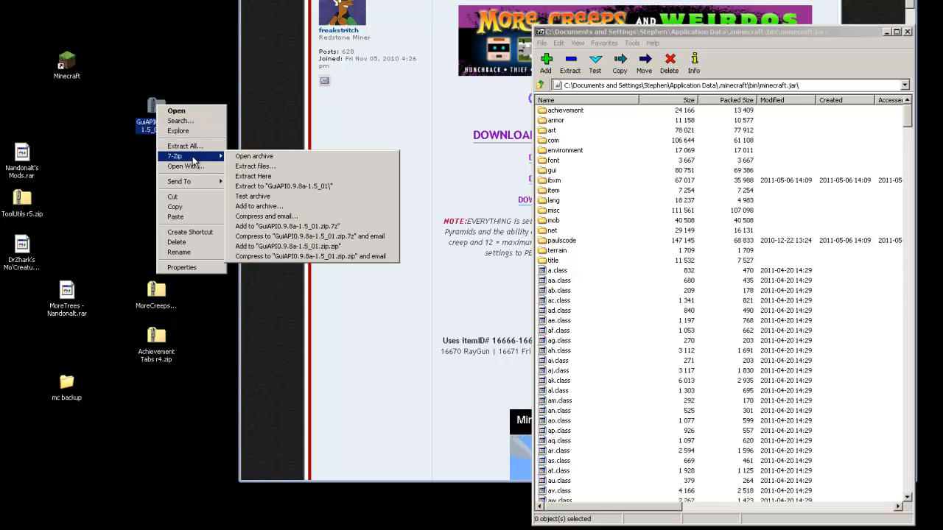
{"action": "left_click", "coordinate": [247, 156]}
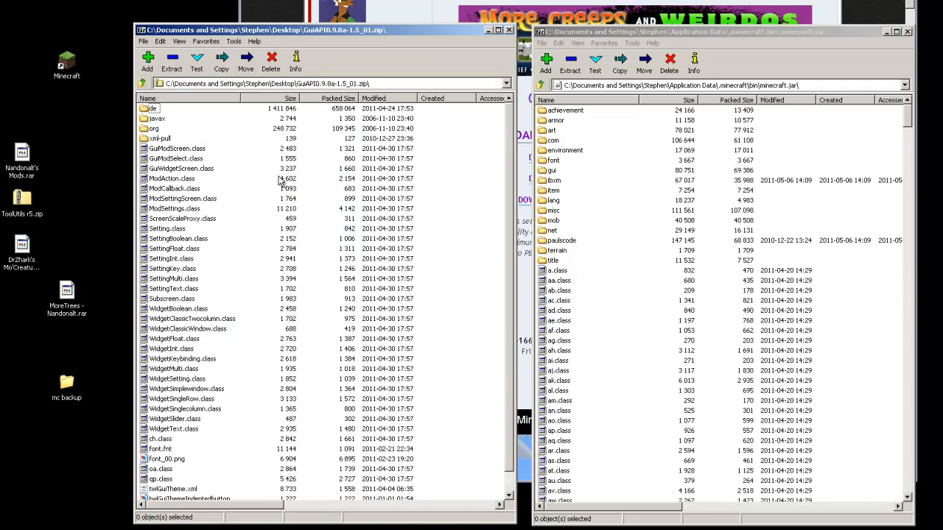
{"action": "key", "text": "ctrl+a"}
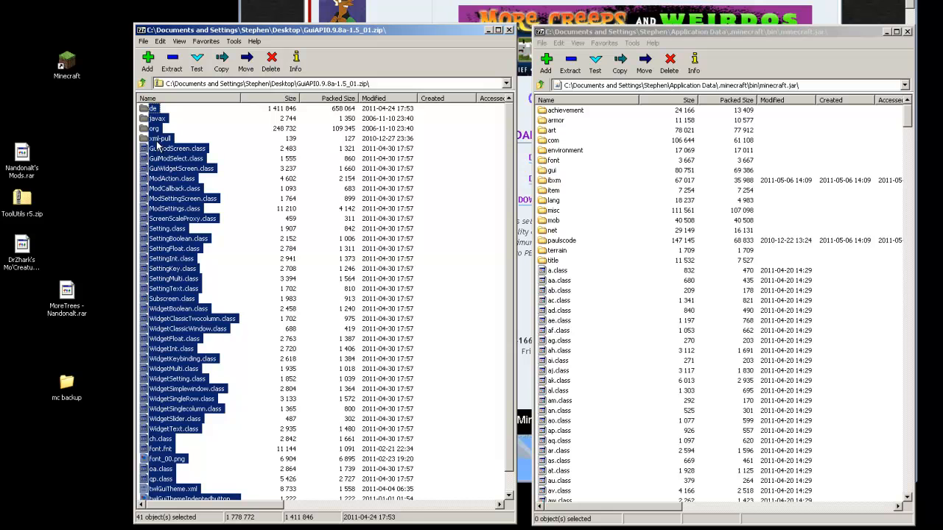
{"action": "left_click_drag", "start_coordinate": [153, 118], "coordinate": [571, 359]}
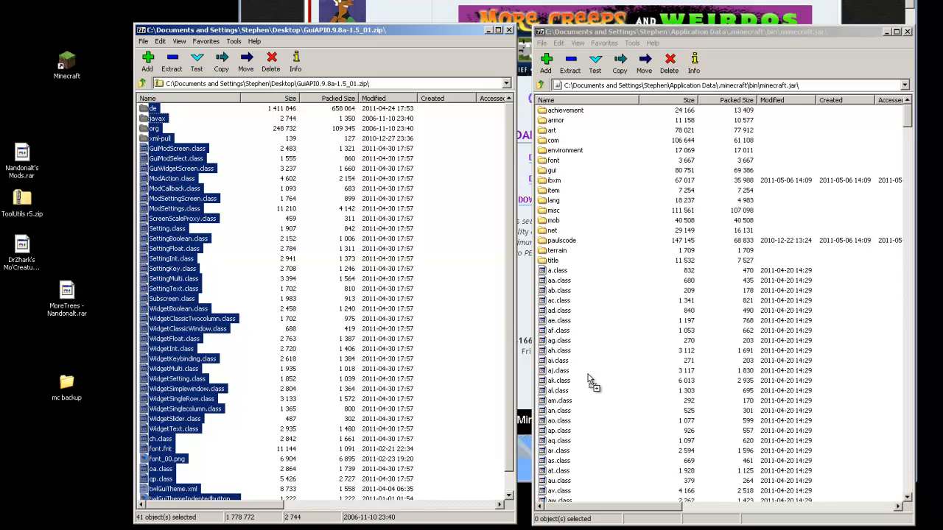
{"action": "left_click_drag", "start_coordinate": [588, 377], "coordinate": [588, 377]}
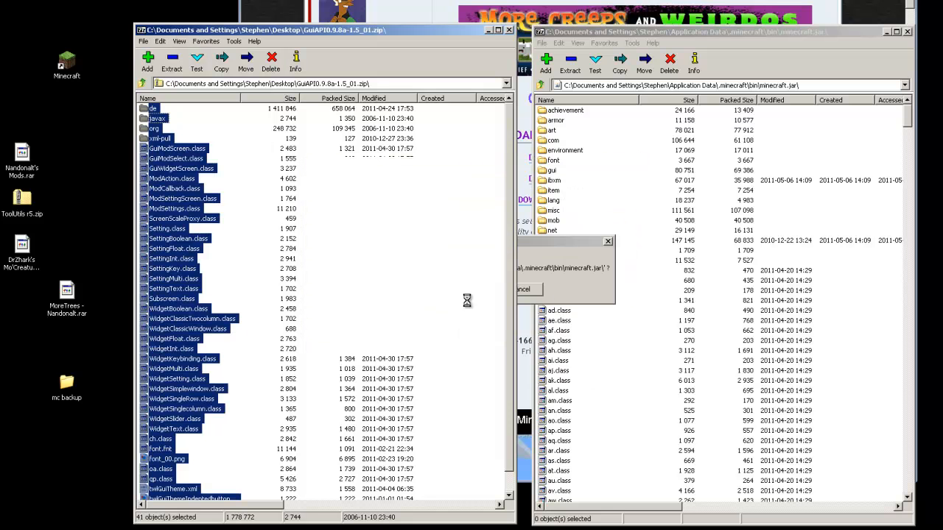
{"action": "left_click", "coordinate": [433, 291]}
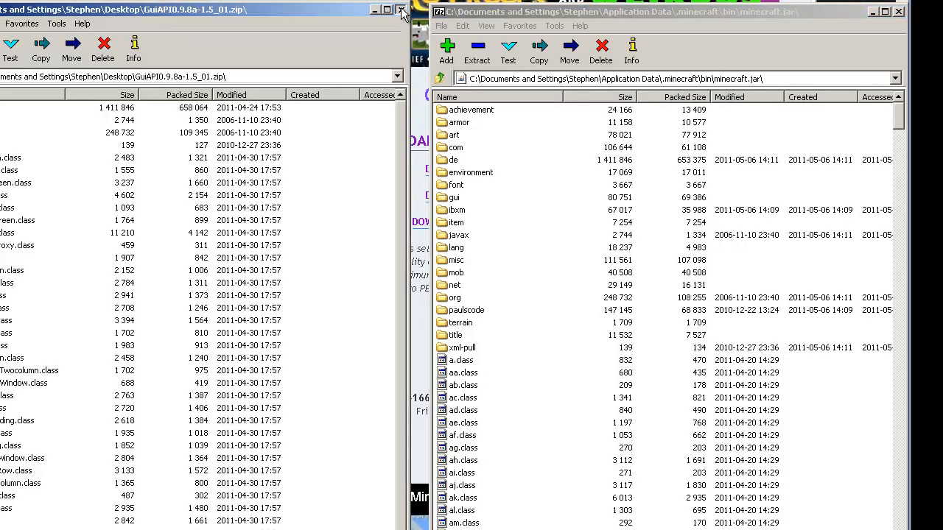
{"action": "left_click", "coordinate": [509, 31]}
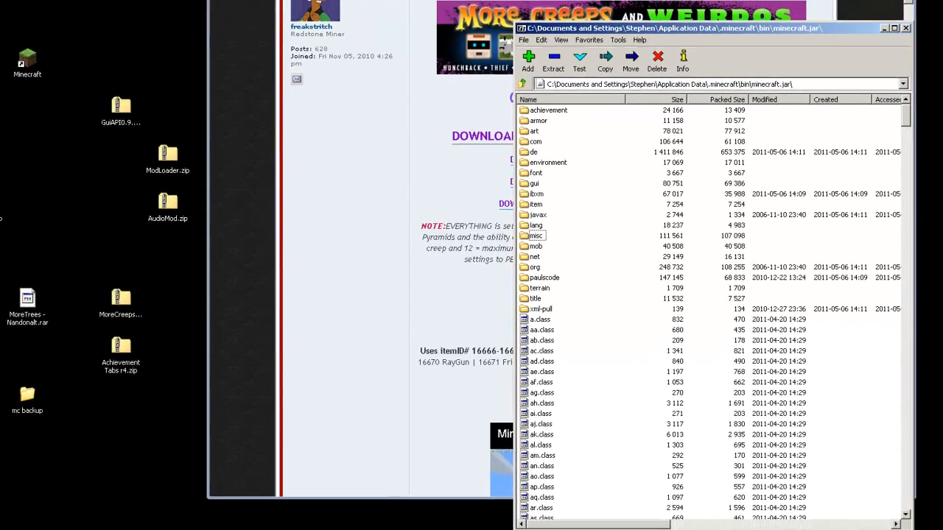
Place ToolUtils r5.zip beside AudioMod.zip, then copy its eight bin class files into minecraft.jar
{"action": "left_click", "coordinate": [23, 200]}
{"action": "left_click_drag", "start_coordinate": [26, 203], "coordinate": [153, 239]}
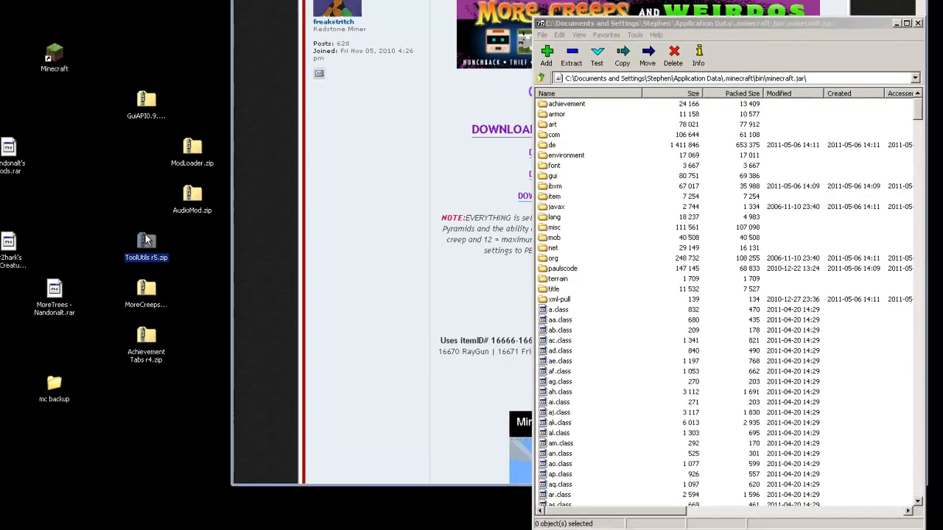
{"action": "right_click", "coordinate": [62, 219]}
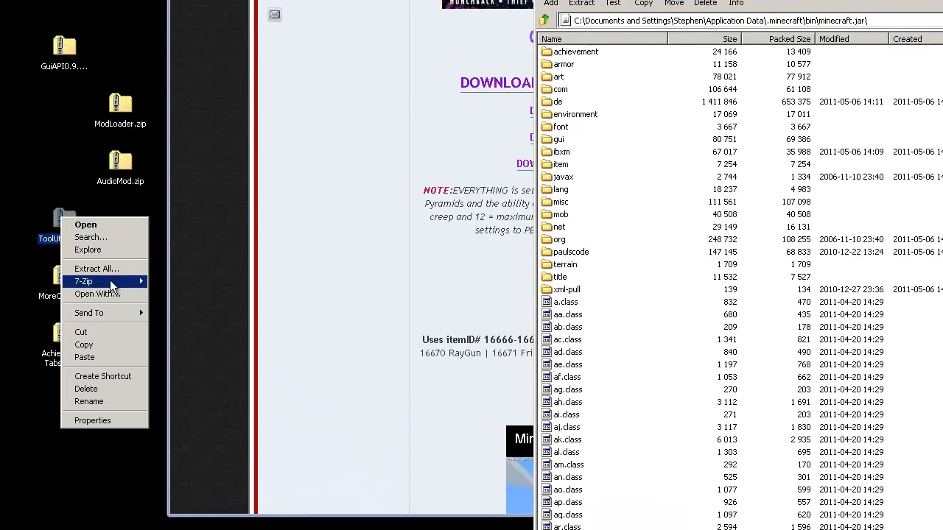
{"action": "mouse_move", "coordinate": [107, 282]}
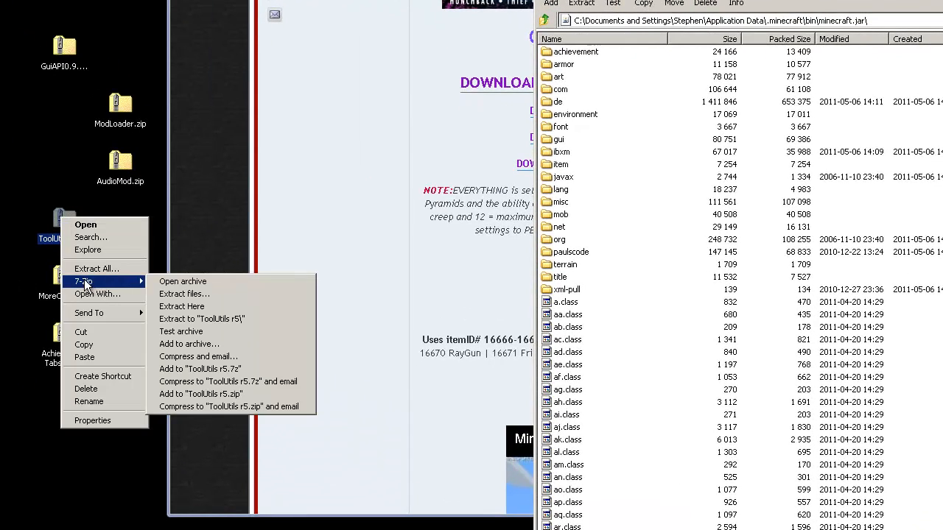
{"action": "left_click", "coordinate": [177, 283]}
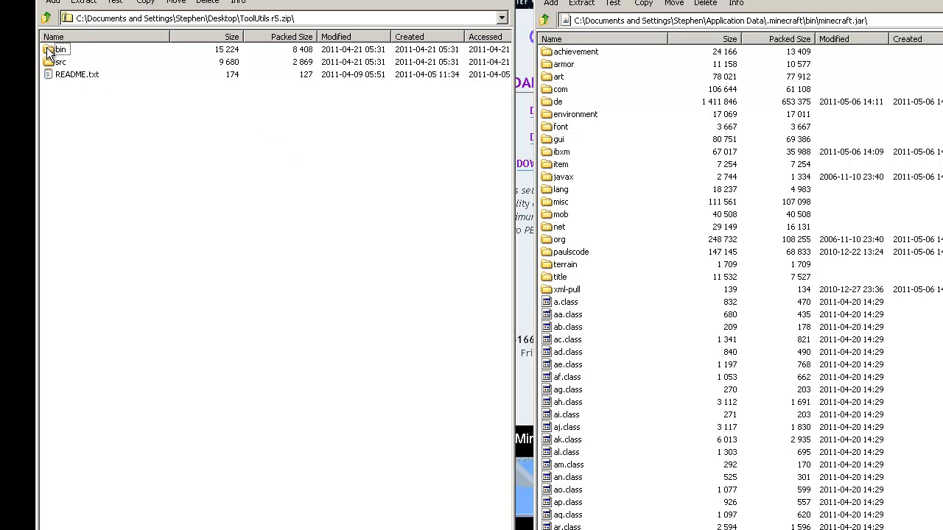
{"action": "double_click", "coordinate": [49, 53]}
{"action": "left_click", "coordinate": [126, 184]}
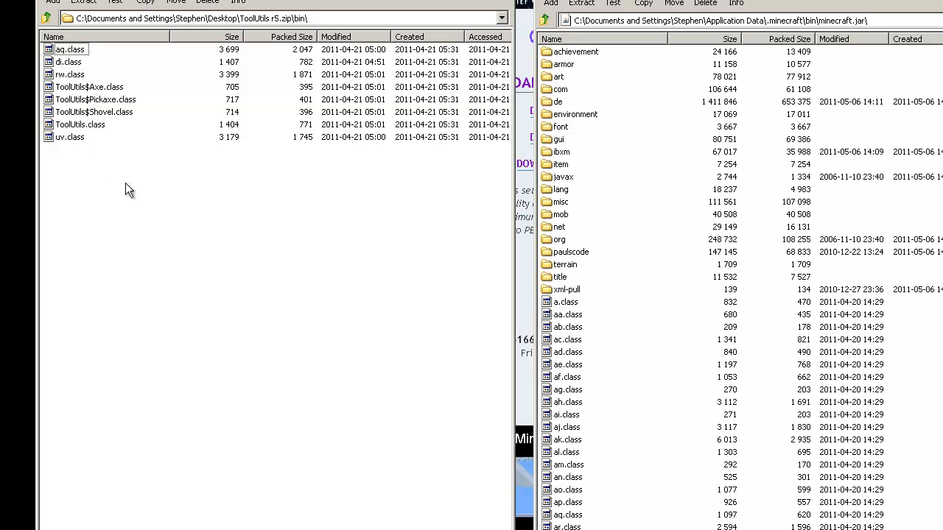
{"action": "left_click_drag", "start_coordinate": [74, 140], "coordinate": [59, 53]}
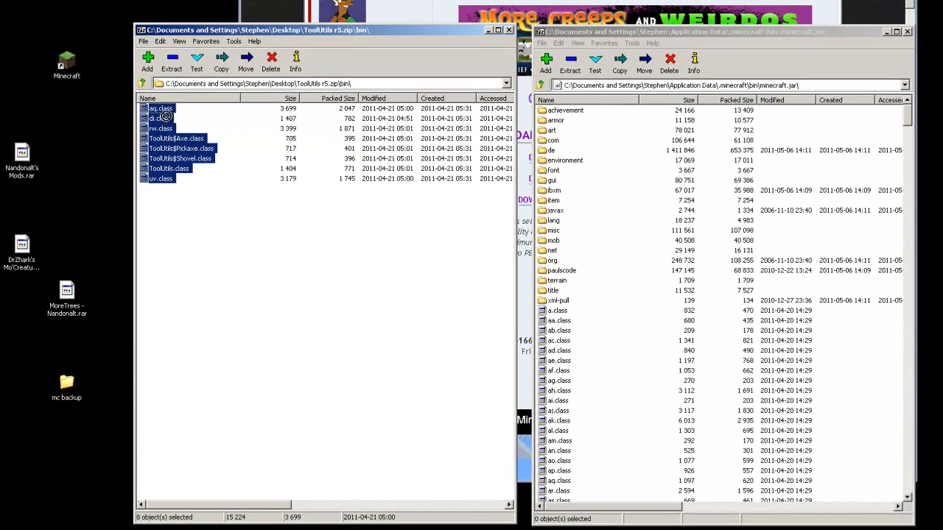
{"action": "left_click_drag", "start_coordinate": [74, 56], "coordinate": [568, 394]}
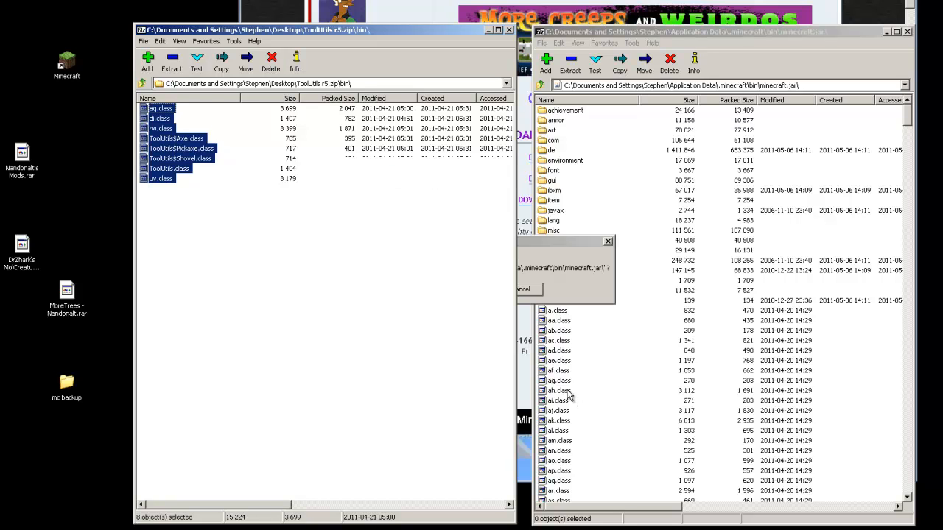
{"action": "left_click", "coordinate": [425, 288]}
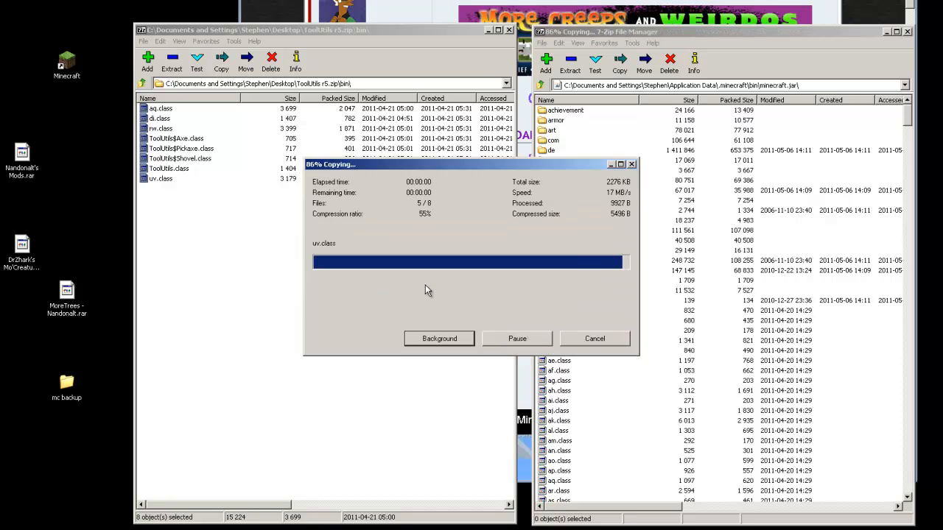
{"action": "left_click", "coordinate": [509, 30]}
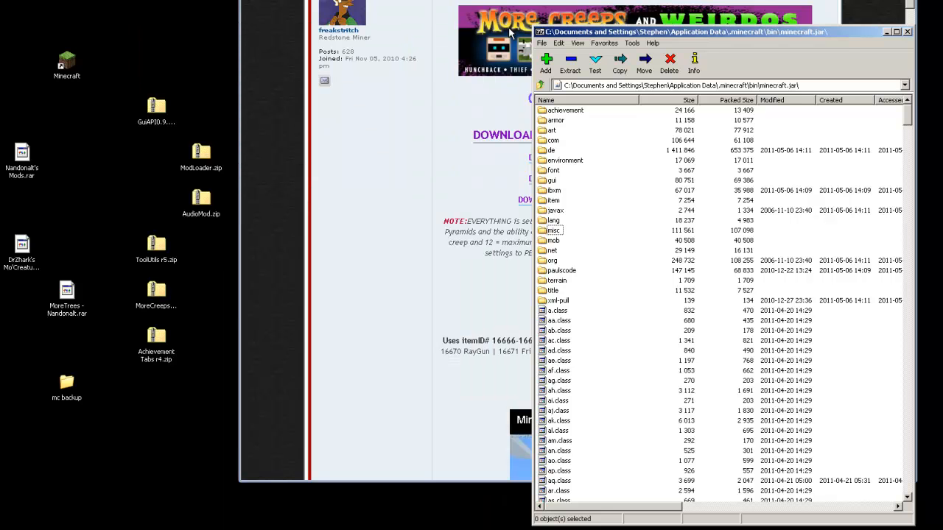
Move the ToolUtils r5 and GuiAPI zips into the desktop column beside ModLoader and AudioMod
{"action": "left_click", "coordinate": [135, 204]}
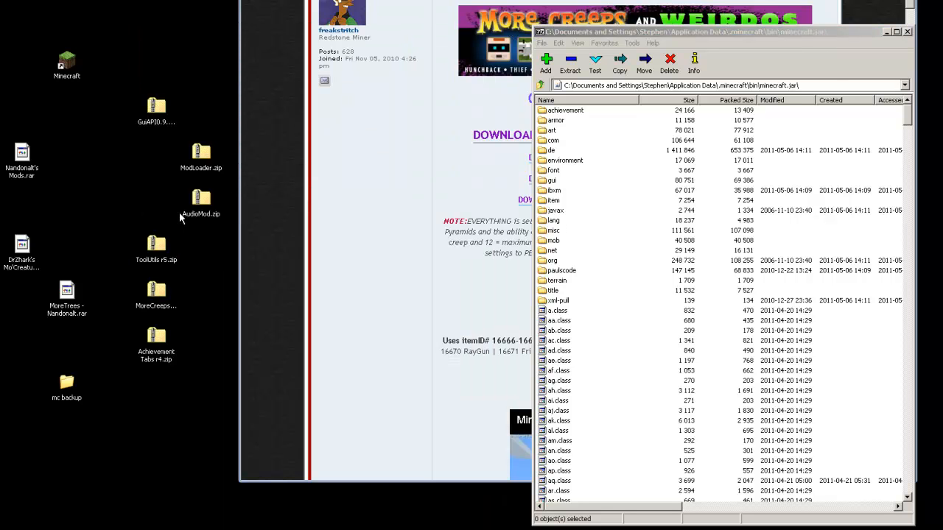
{"action": "left_click_drag", "start_coordinate": [157, 246], "coordinate": [203, 246]}
{"action": "left_click_drag", "start_coordinate": [159, 117], "coordinate": [203, 119]}
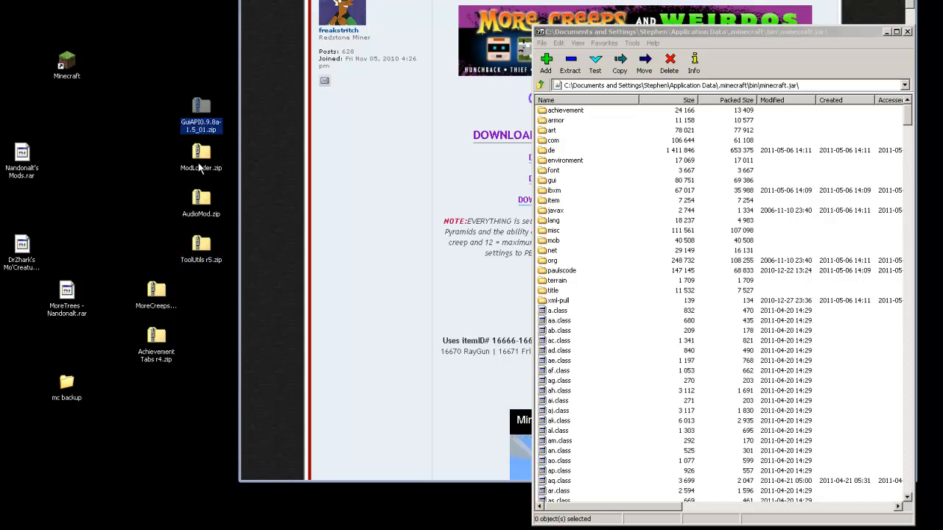
{"action": "left_click", "coordinate": [202, 158]}
{"action": "left_click", "coordinate": [205, 203]}
{"action": "left_click", "coordinate": [201, 250]}
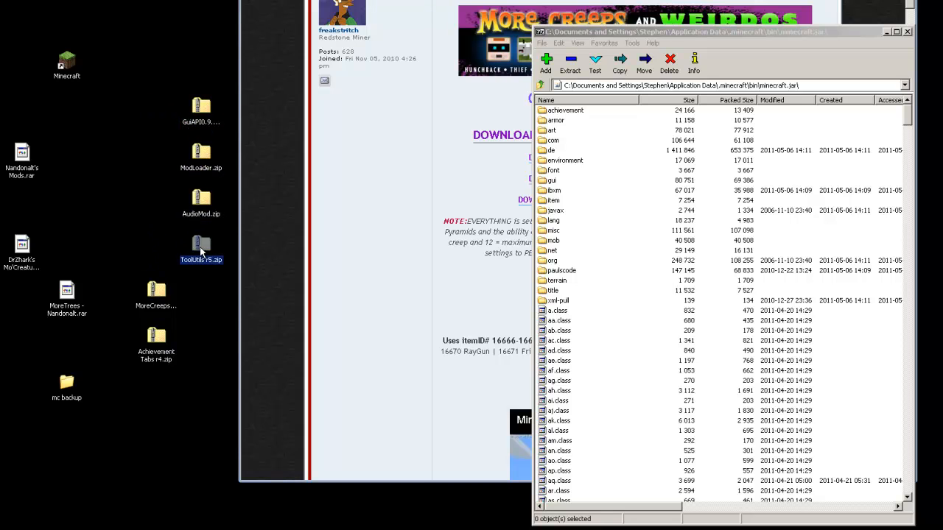
Launch Minecraft, log in to reach the patched game's title screen, then close it
{"action": "left_click", "coordinate": [129, 173]}
{"action": "double_click", "coordinate": [72, 65]}
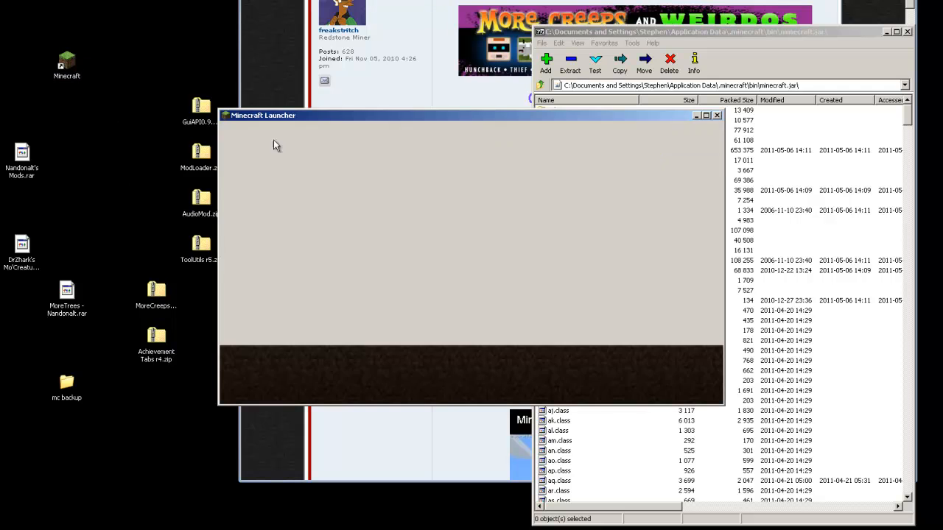
{"action": "left_click", "coordinate": [696, 376]}
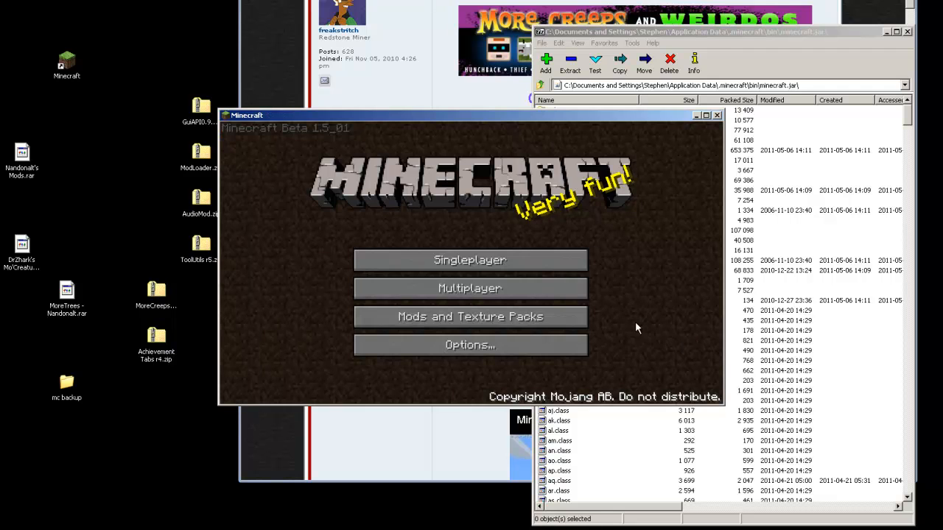
{"action": "left_click", "coordinate": [717, 115]}
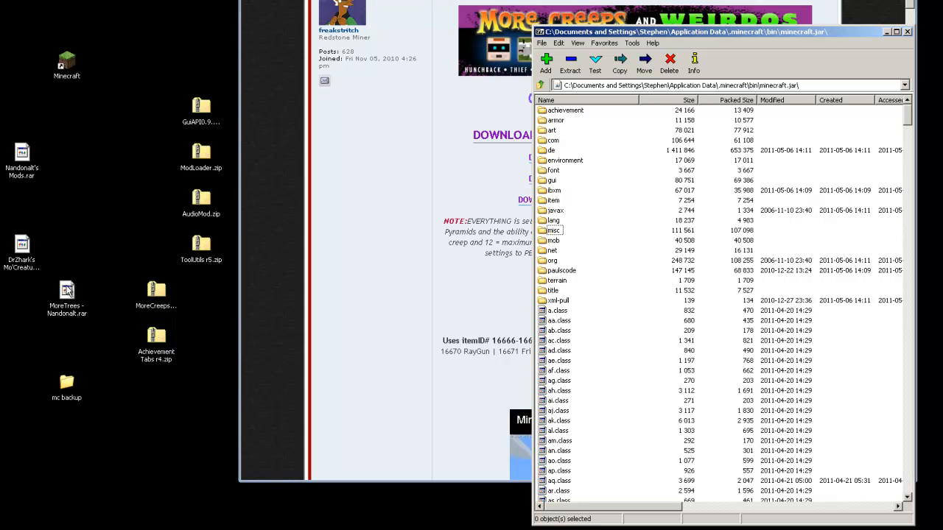
Select the MoreTrees - Nandonalt.rar desktop icon and bring up its context menu
{"action": "left_click", "coordinate": [67, 291]}
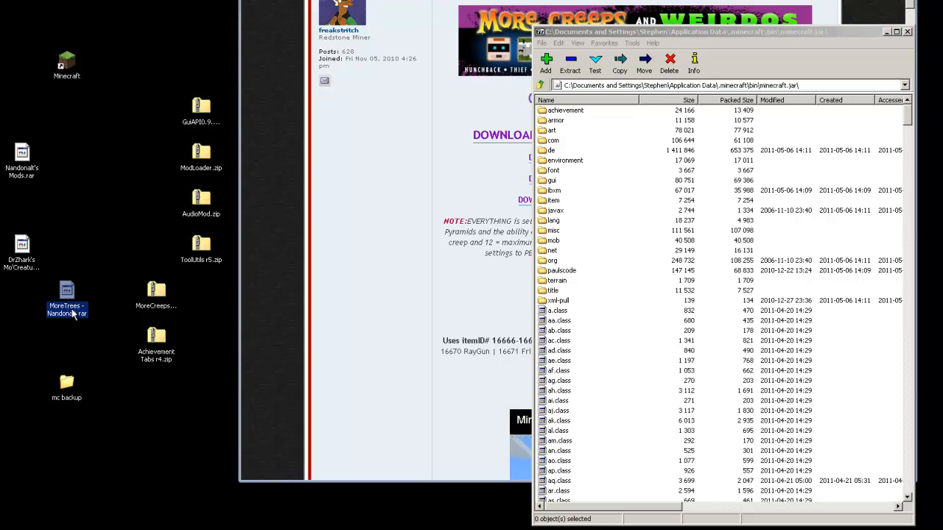
{"action": "right_click", "coordinate": [67, 290]}
Open MoreTrees - Nandonalt.rar in 7-Zip, copy all 28 files into minecraft.jar, then close it
{"action": "mouse_move", "coordinate": [99, 305]}
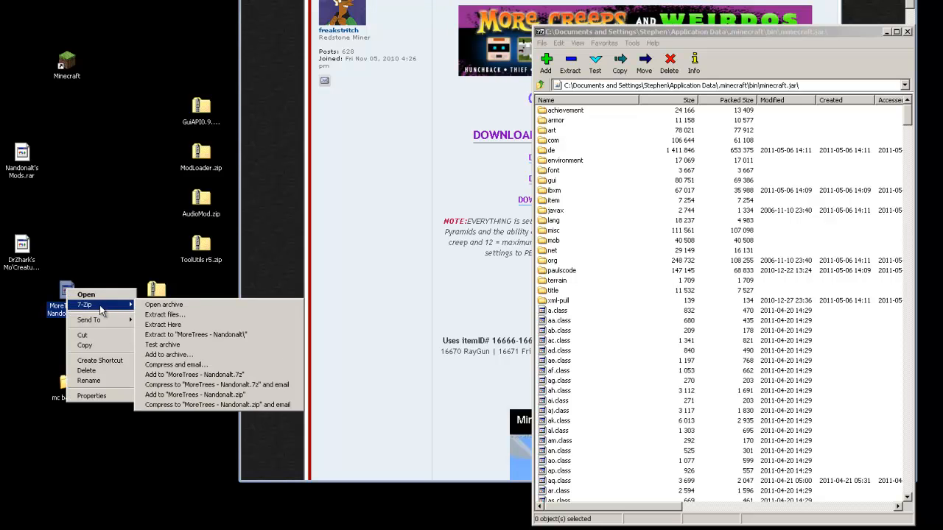
{"action": "left_click", "coordinate": [163, 305]}
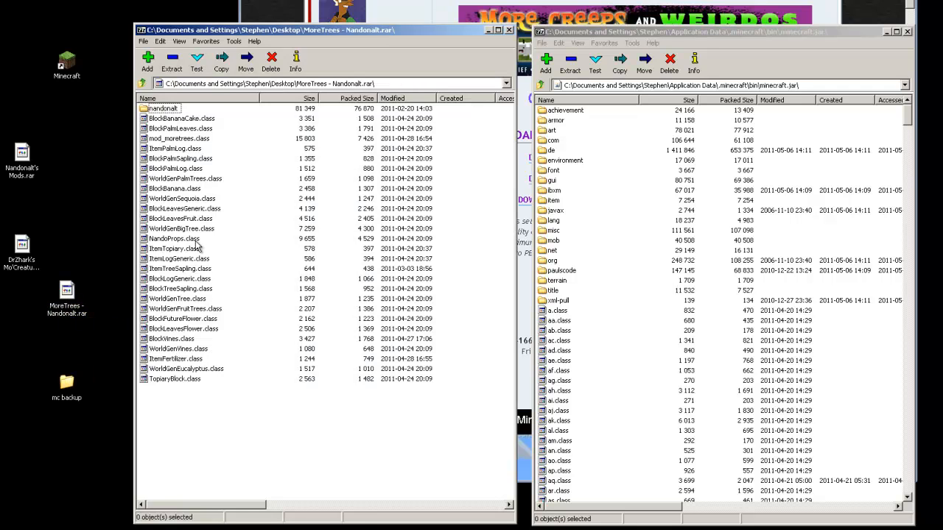
{"action": "left_click_drag", "start_coordinate": [234, 28], "coordinate": [229, 10]}
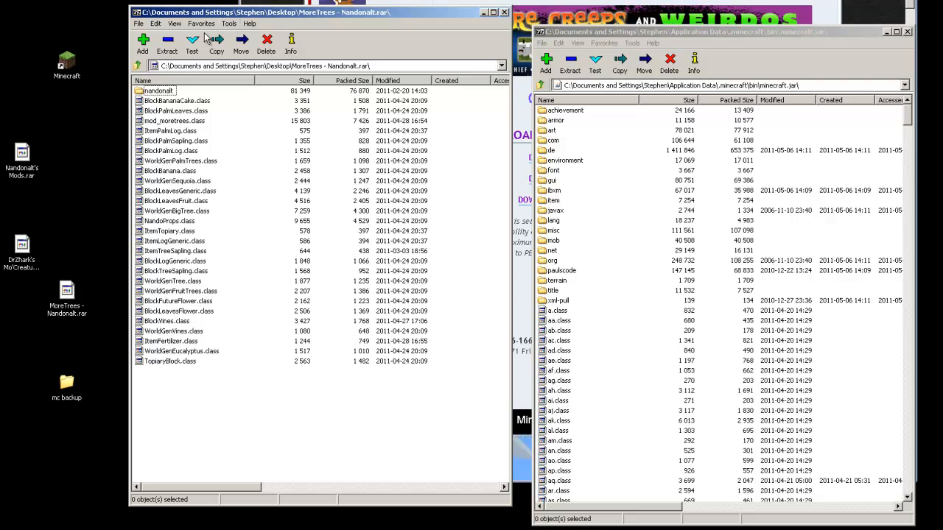
{"action": "left_click_drag", "start_coordinate": [215, 387], "coordinate": [588, 395]}
{"action": "left_click", "coordinate": [436, 287]}
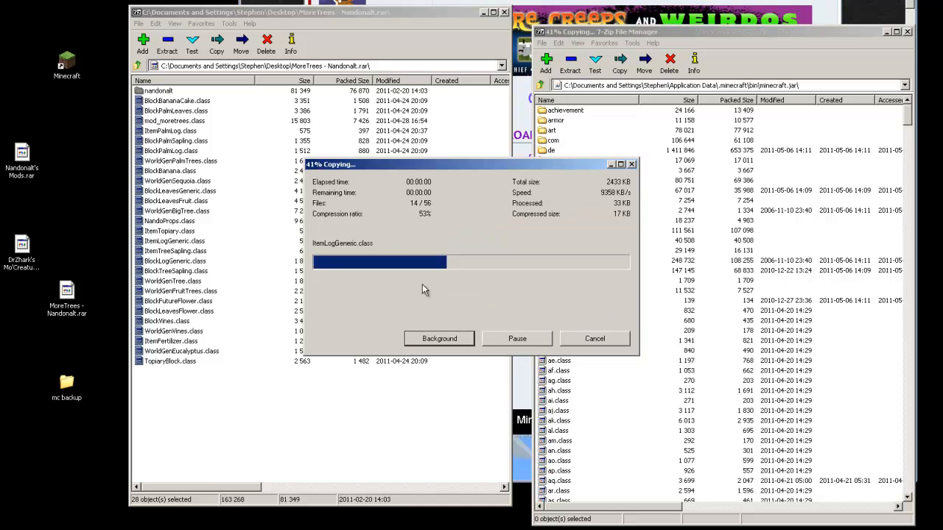
{"action": "left_click", "coordinate": [503, 12]}
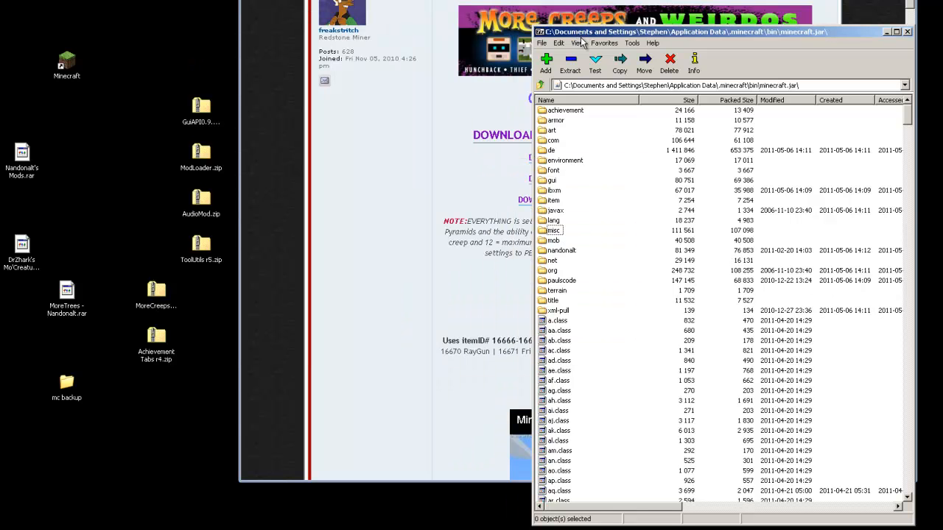
Launch Minecraft from the desktop shortcut and log in to the patched game
{"action": "left_click_drag", "start_coordinate": [580, 37], "coordinate": [585, 49]}
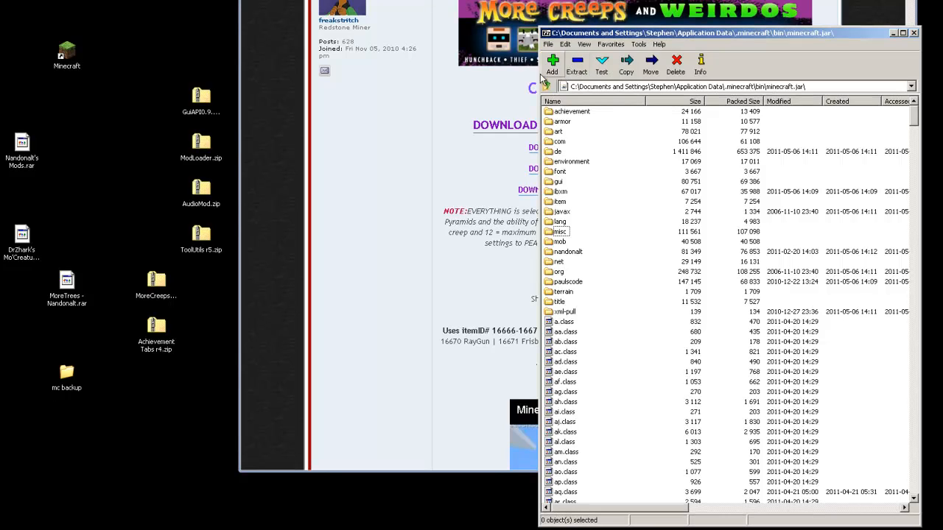
{"action": "left_click", "coordinate": [74, 54]}
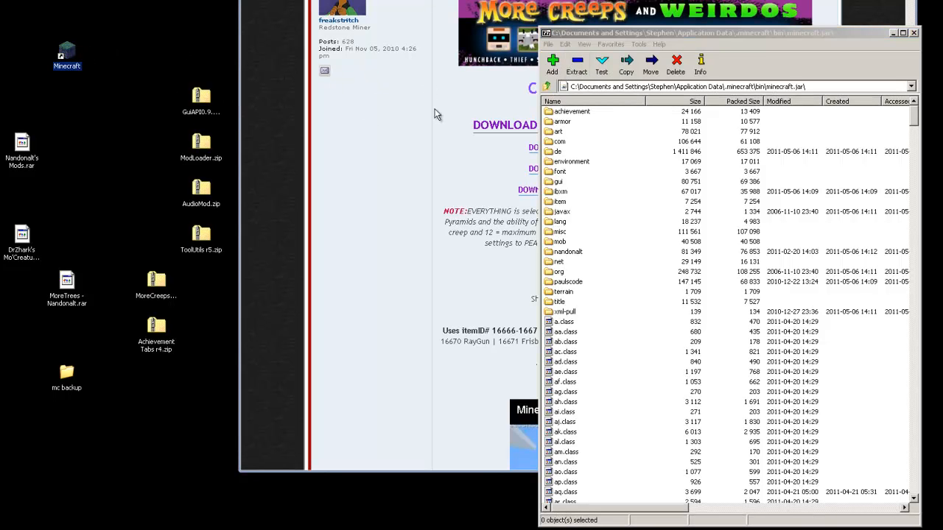
{"action": "left_click", "coordinate": [683, 366]}
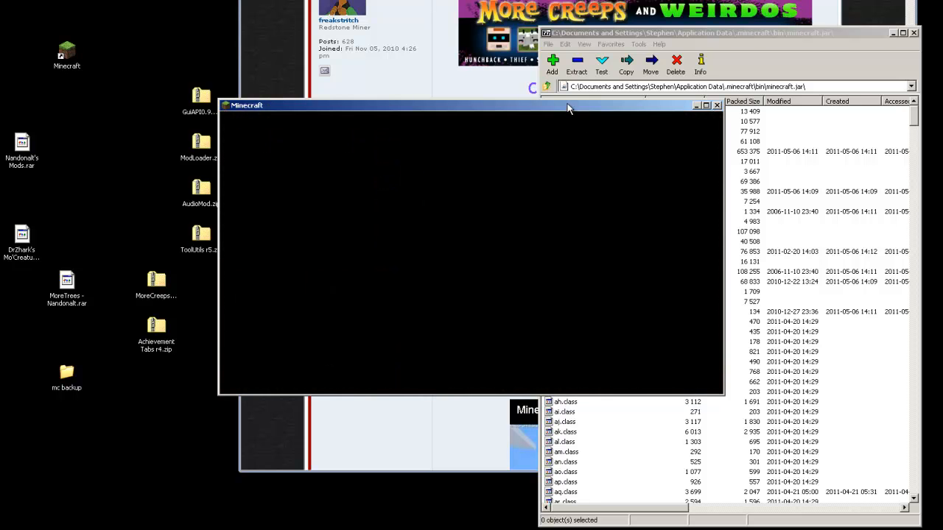
{"action": "left_click_drag", "start_coordinate": [565, 103], "coordinate": [574, 79]}
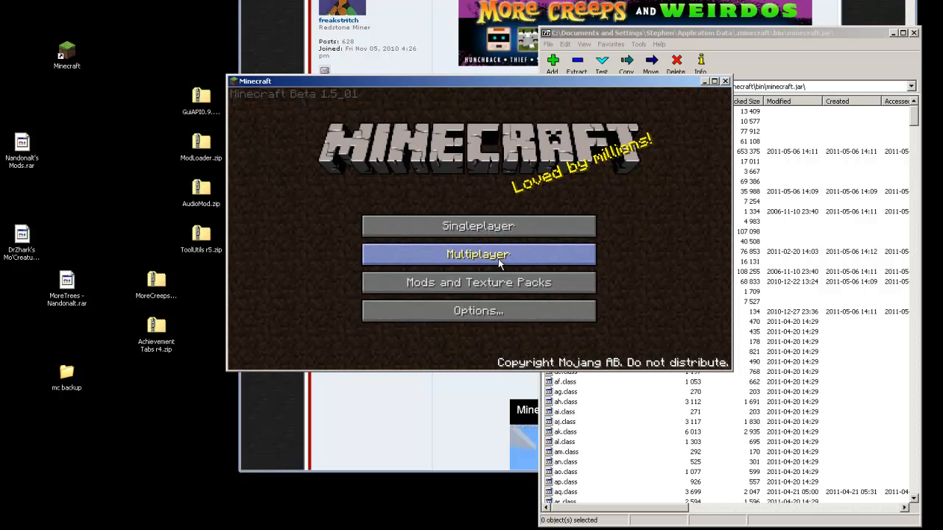
Create a new singleplayer world with the seed 'test'
{"action": "left_click", "coordinate": [463, 231]}
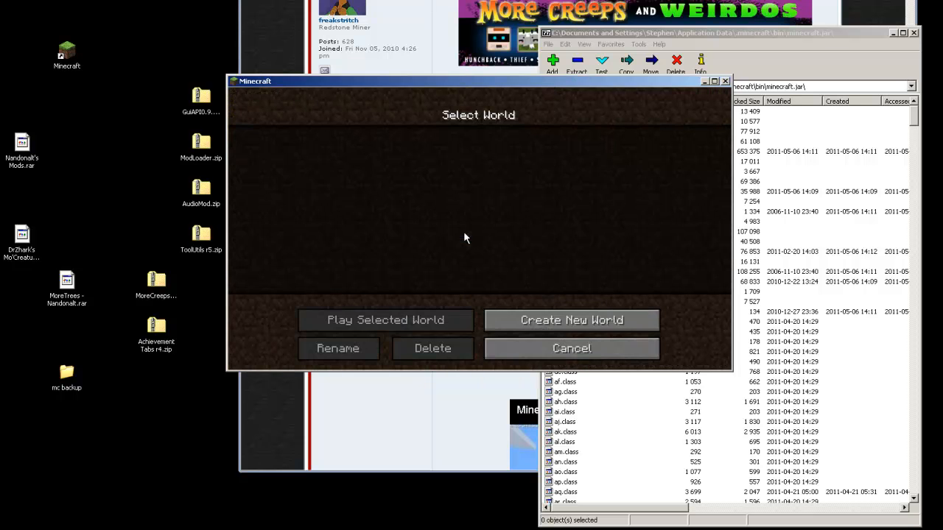
{"action": "left_click", "coordinate": [525, 326]}
{"action": "left_click", "coordinate": [459, 242]}
{"action": "type", "text": "test"}
{"action": "left_click", "coordinate": [473, 297]}
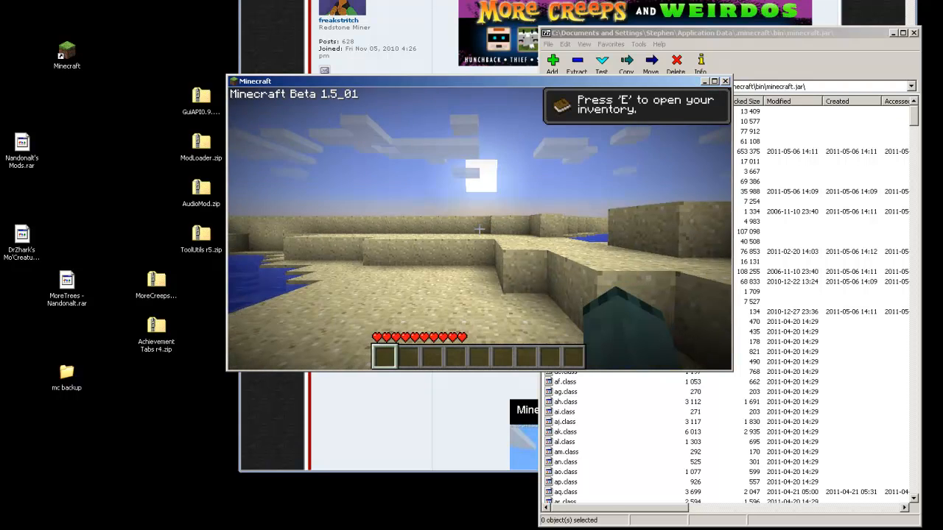
Turn music off, set sound to 11% and render distance to Normal
{"action": "key", "text": "Escape"}
{"action": "left_click", "coordinate": [480, 264]}
{"action": "left_click", "coordinate": [415, 146]}
{"action": "left_click_drag", "start_coordinate": [414, 145], "coordinate": [300, 146]}
{"action": "left_click", "coordinate": [507, 147]}
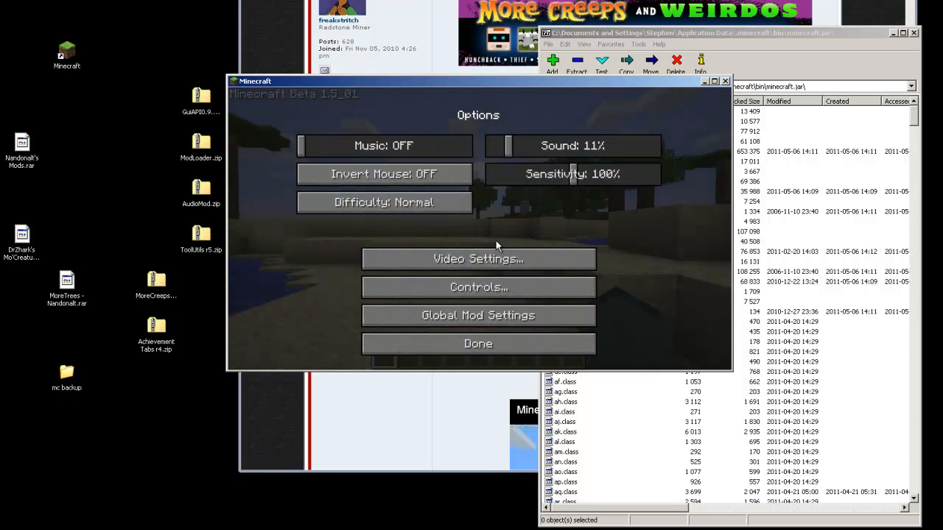
{"action": "left_click", "coordinate": [490, 260]}
{"action": "left_click", "coordinate": [549, 147]}
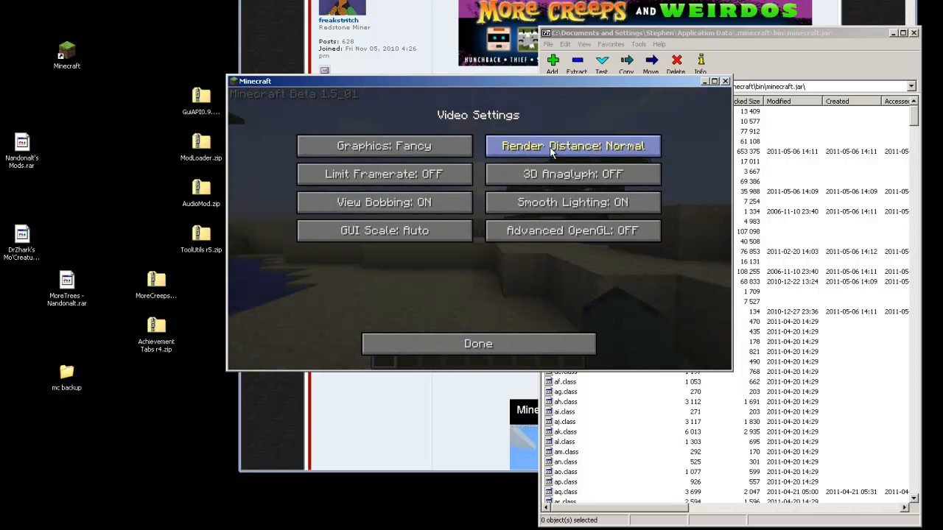
{"action": "left_click", "coordinate": [508, 343]}
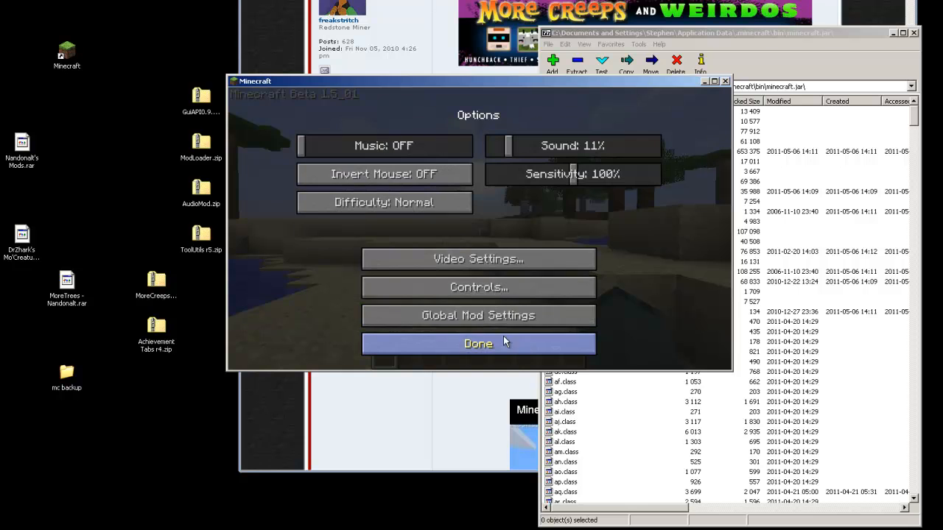
Review the More Trees Mod settings under Global Mod Settings, then resume the game
{"action": "left_click", "coordinate": [461, 315]}
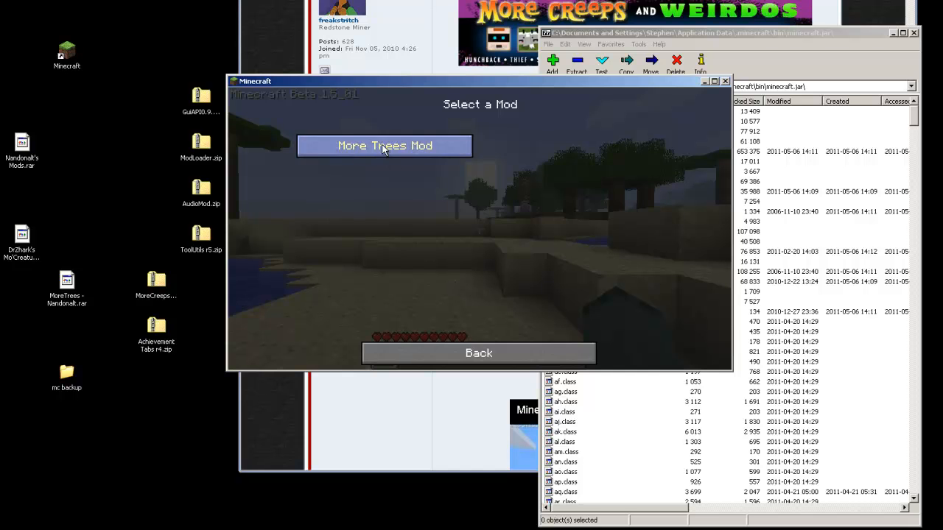
{"action": "left_click", "coordinate": [396, 148]}
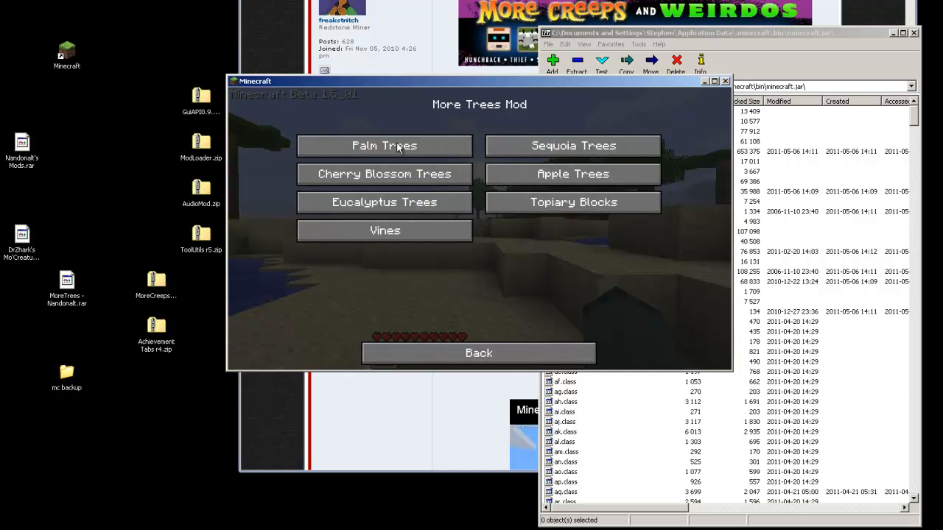
{"action": "left_click", "coordinate": [475, 357]}
{"action": "left_click", "coordinate": [492, 352]}
{"action": "left_click", "coordinate": [480, 343]}
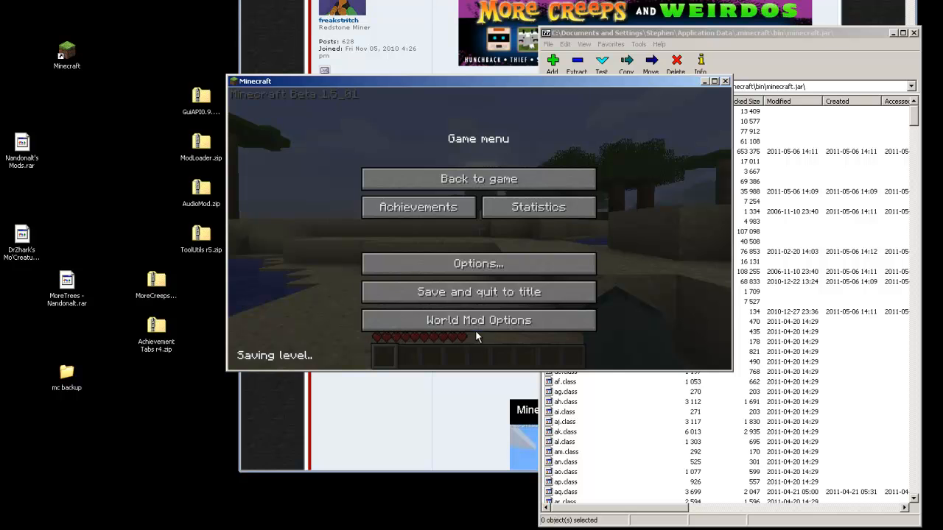
{"action": "left_click", "coordinate": [479, 179]}
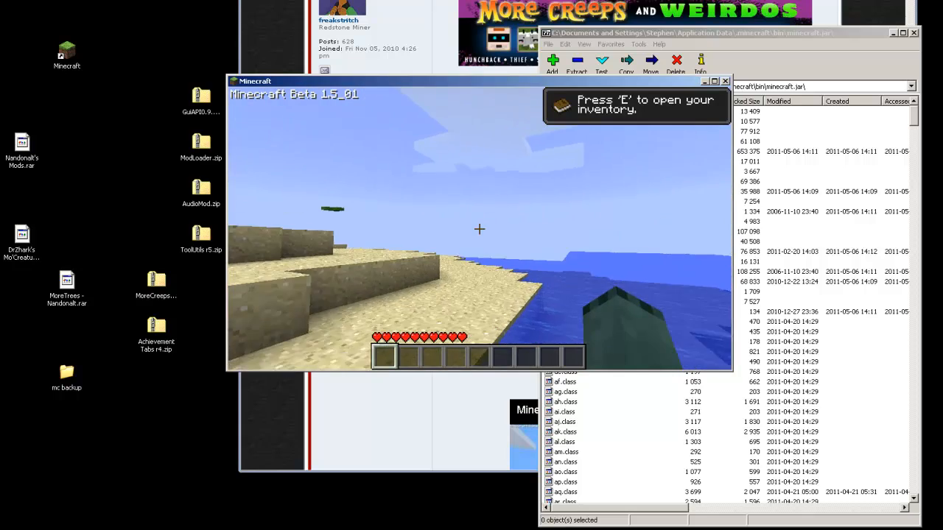
Walk up the beach toward the palm trees, then save, quit and close Minecraft
{"action": "key", "text": "w"}
{"action": "key", "text": "space"}
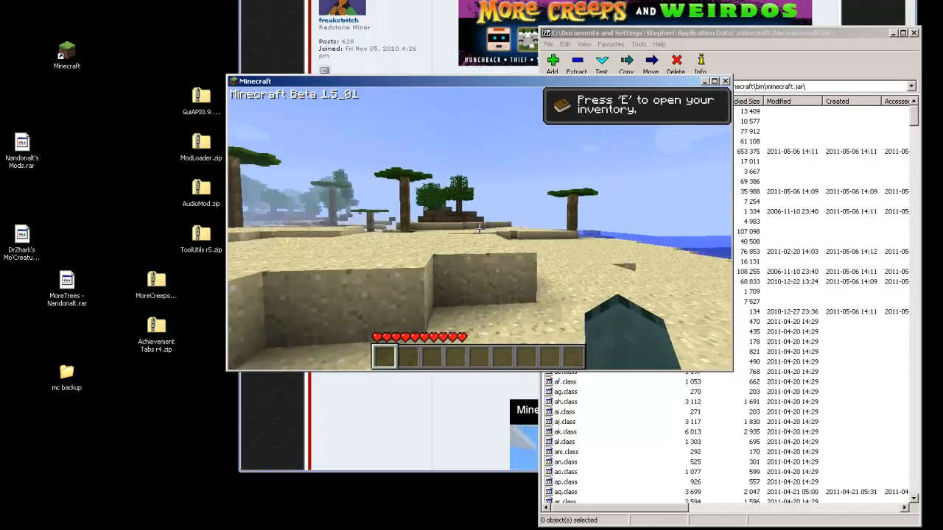
{"action": "key", "text": "w"}
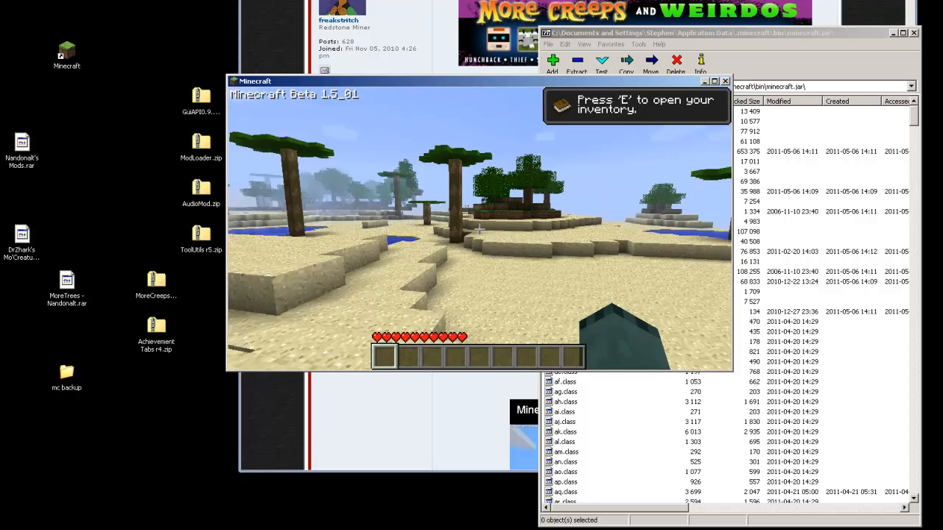
{"action": "key", "text": "Escape"}
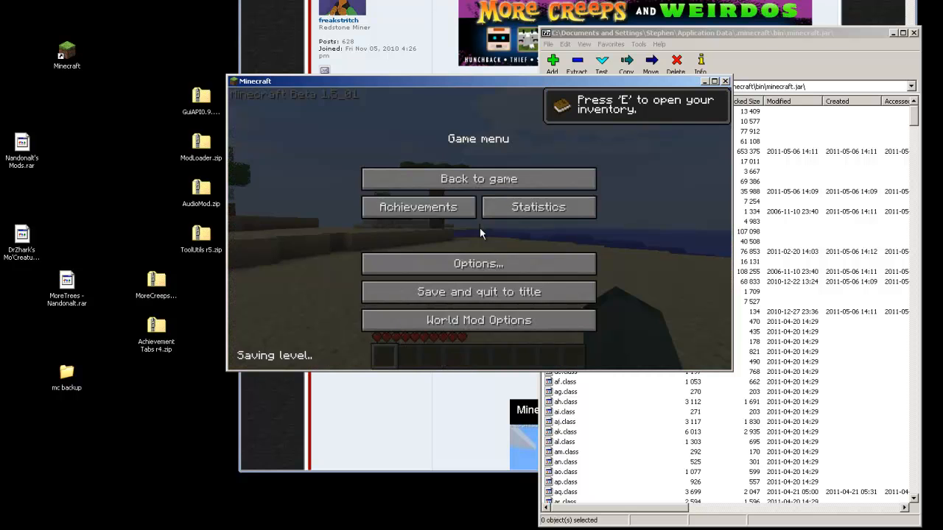
{"action": "left_click", "coordinate": [477, 293]}
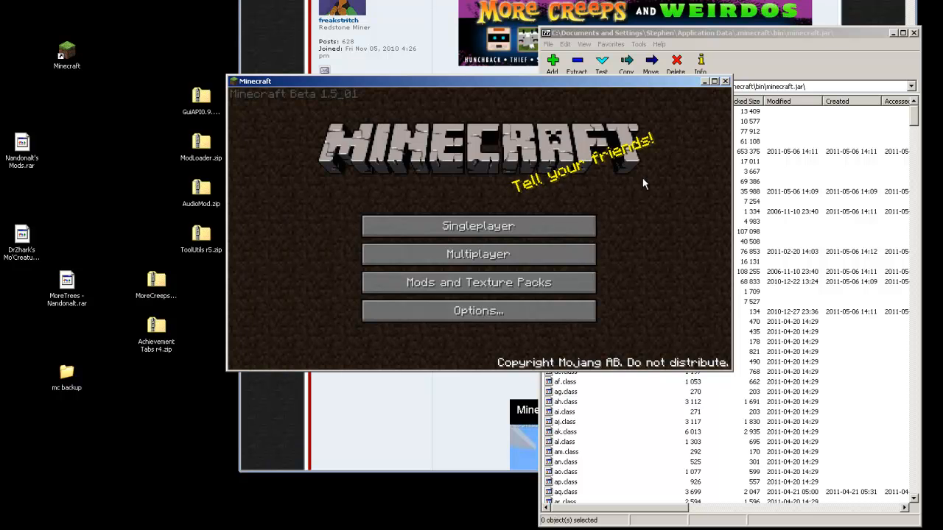
{"action": "left_click", "coordinate": [725, 81]}
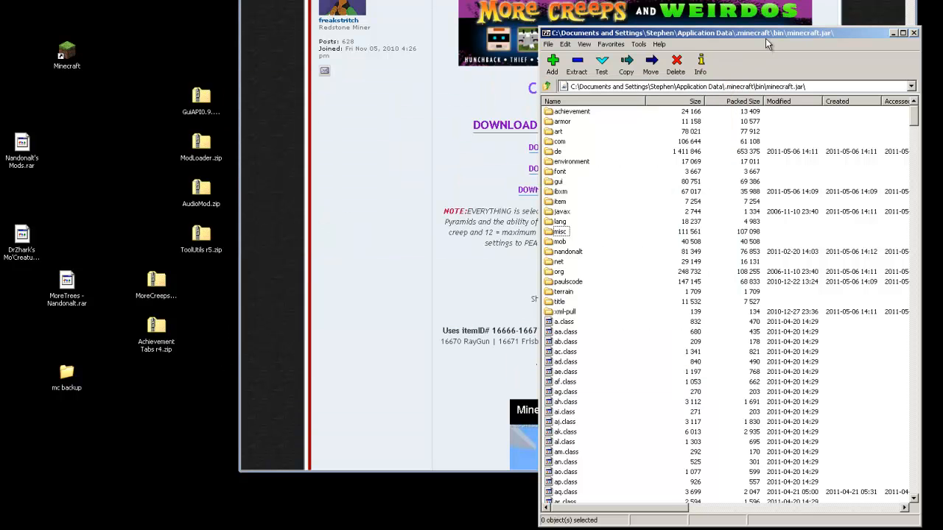
Close the minecraft.jar 7-Zip window and reopen it from .minecraft\bin via 7-Zip > Open archive
{"action": "left_click_drag", "start_coordinate": [769, 36], "coordinate": [772, 38]}
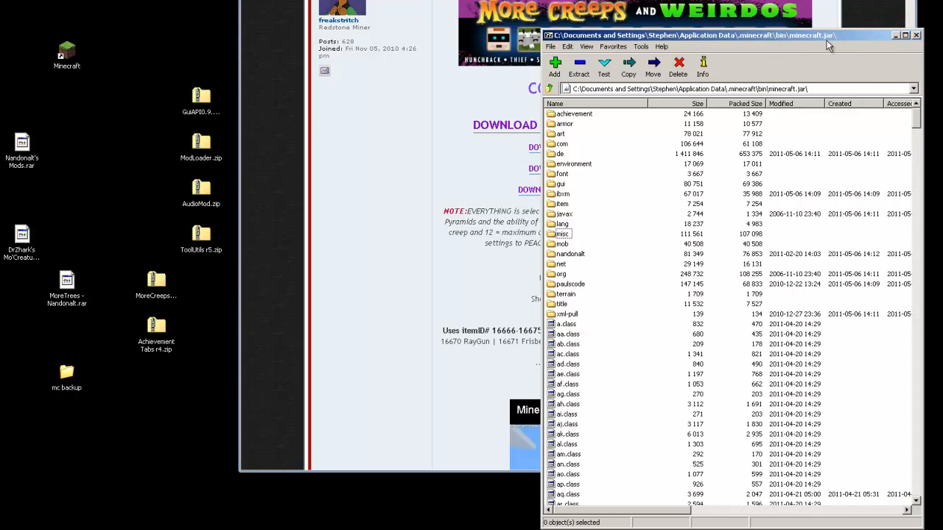
{"action": "left_click", "coordinate": [915, 35]}
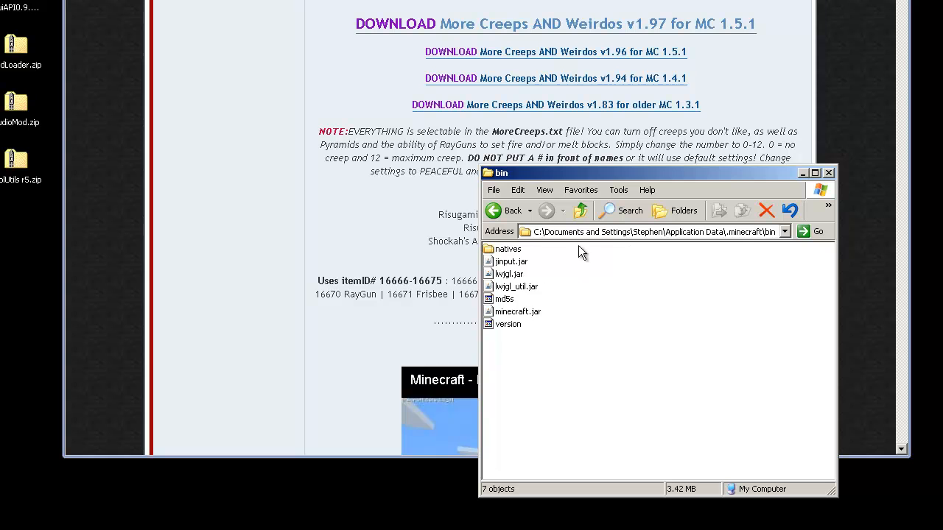
{"action": "left_click", "coordinate": [582, 211]}
{"action": "double_click", "coordinate": [498, 251]}
{"action": "right_click", "coordinate": [501, 315]}
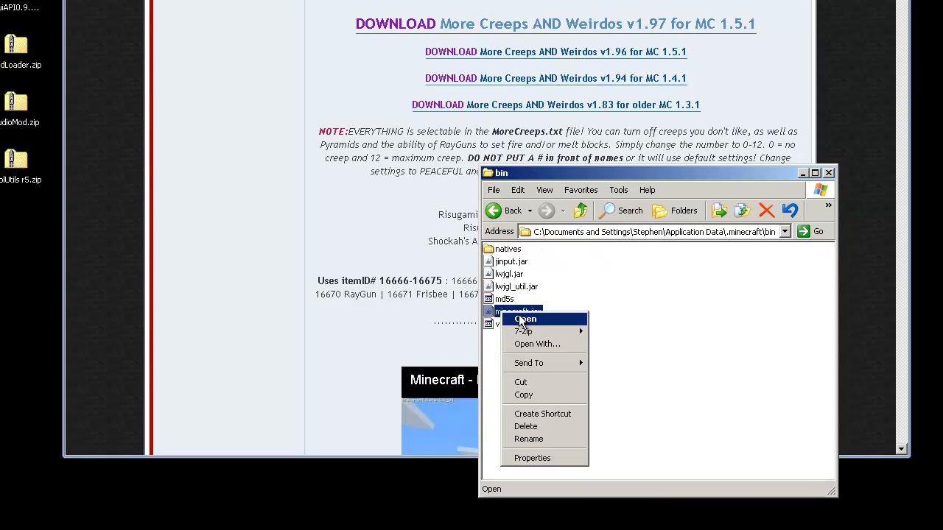
{"action": "mouse_move", "coordinate": [532, 327]}
{"action": "left_click", "coordinate": [606, 331]}
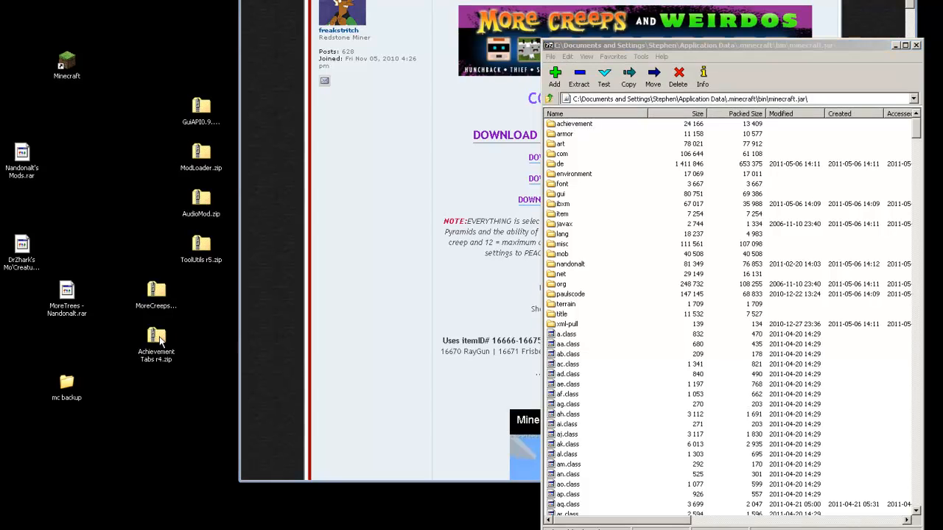
Place MoreCreeps beside Achievement Tabs r4.zip and open Achievement Tabs r4.zip in 7-Zip
{"action": "left_click", "coordinate": [9, 280]}
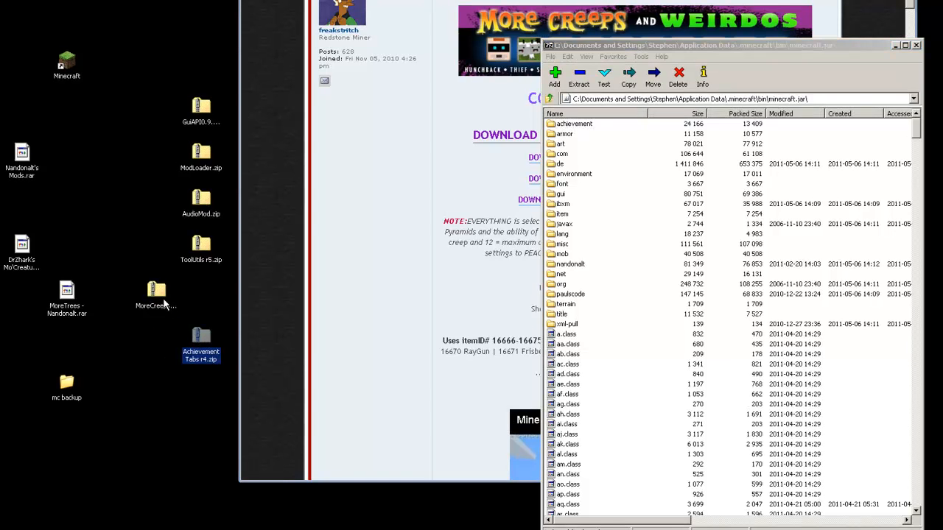
{"action": "left_click_drag", "start_coordinate": [168, 294], "coordinate": [168, 340]}
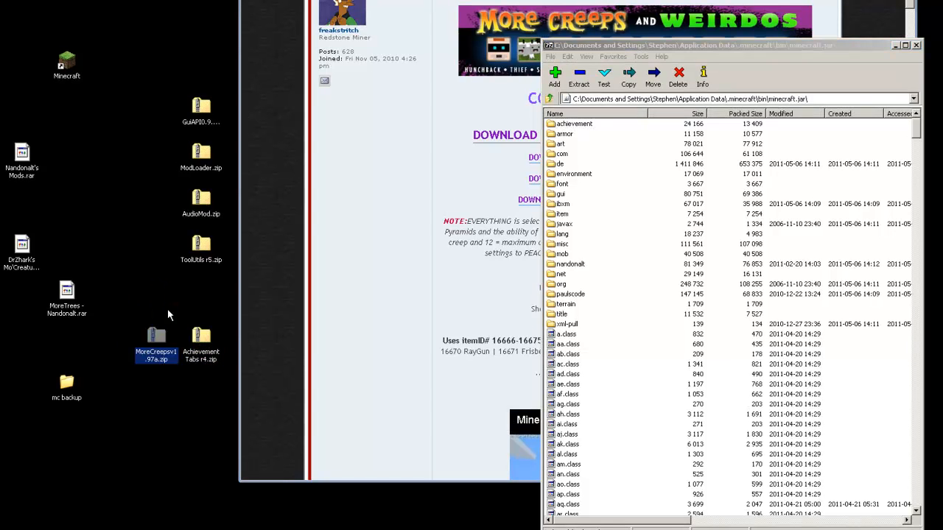
{"action": "left_click", "coordinate": [204, 337]}
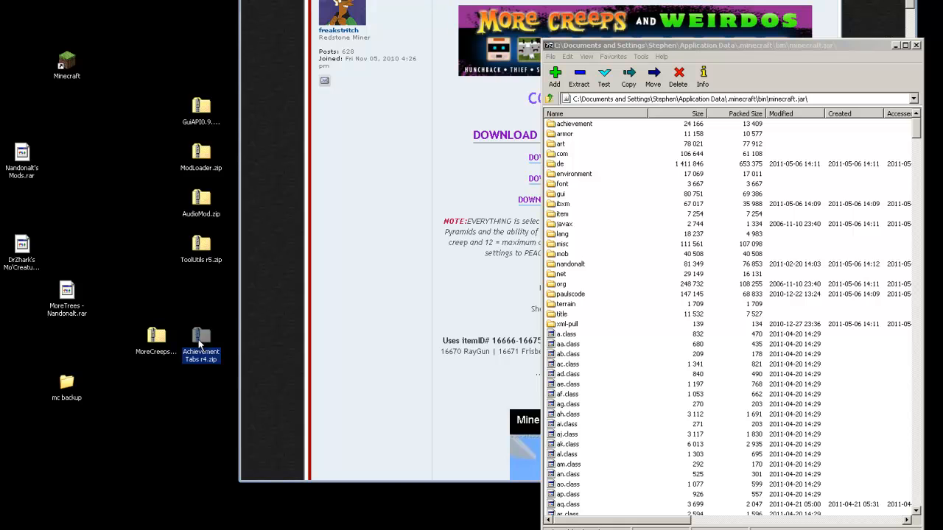
{"action": "right_click", "coordinate": [204, 336]}
{"action": "mouse_move", "coordinate": [234, 391]}
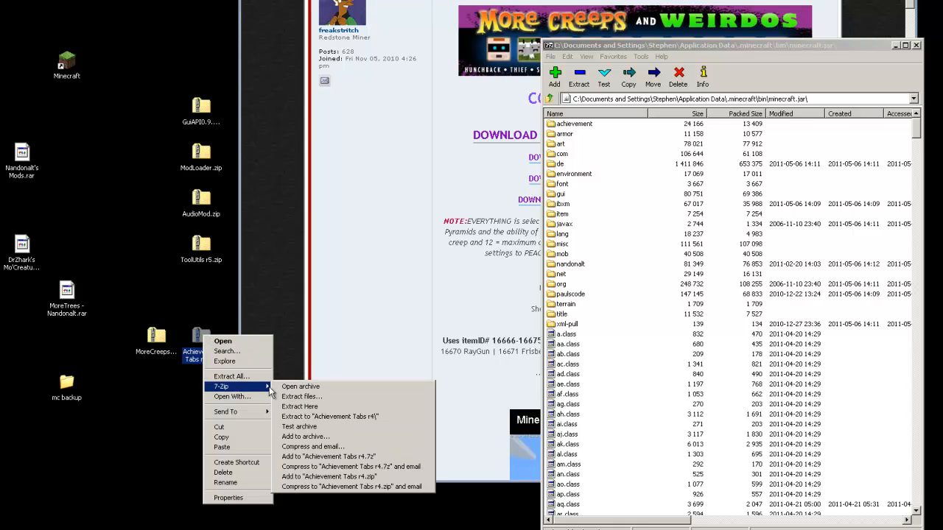
{"action": "left_click", "coordinate": [296, 388]}
{"action": "left_click_drag", "start_coordinate": [658, 46], "coordinate": [269, 0]}
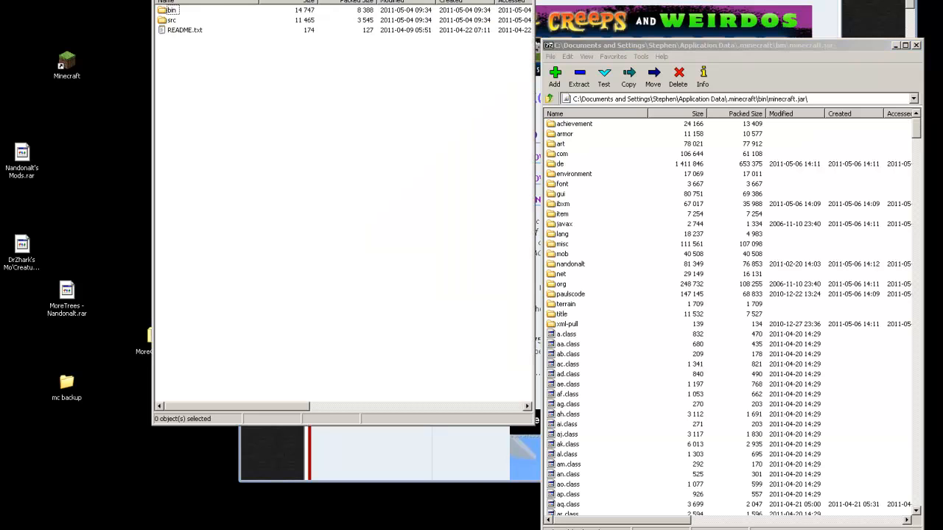
Copy the three .class files from the archive's bin folder into minecraft.jar and close the archive
{"action": "double_click", "coordinate": [169, 10]}
{"action": "left_click_drag", "start_coordinate": [227, 72], "coordinate": [596, 427]}
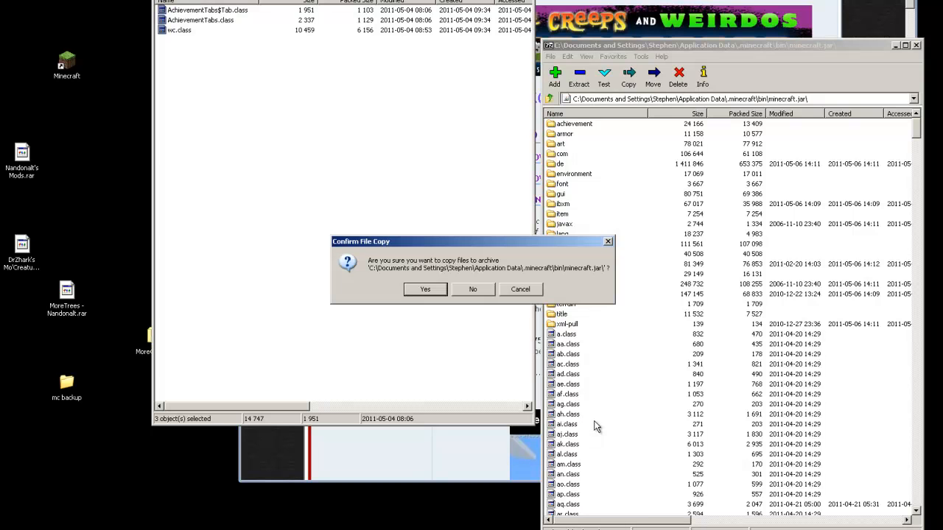
{"action": "left_click", "coordinate": [427, 290]}
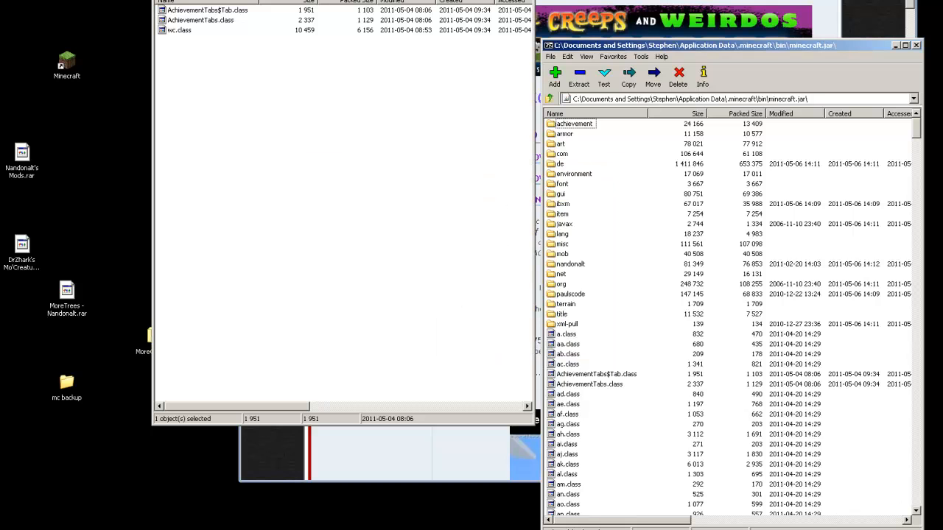
{"action": "left_click", "coordinate": [528, 0]}
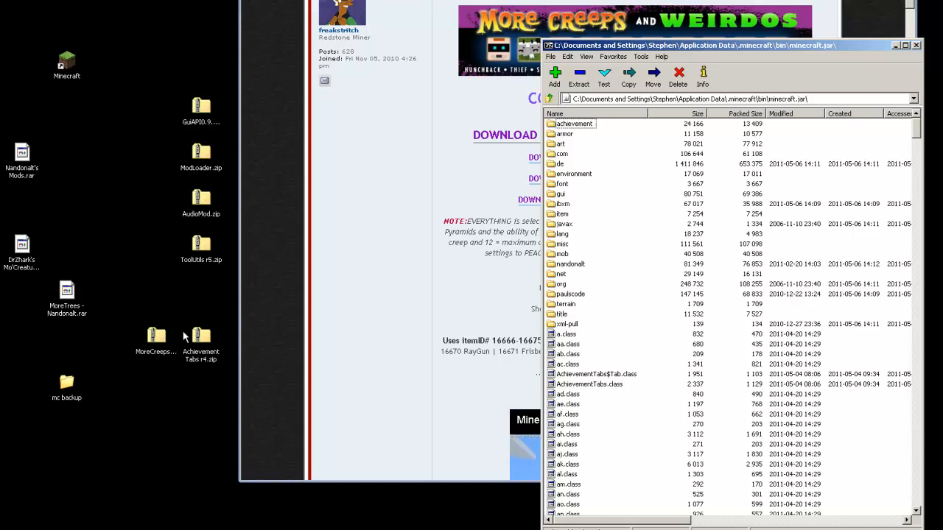
Open the MoreCreeps zip in 7-Zip File Manager from its desktop context menu
{"action": "left_click", "coordinate": [161, 341]}
{"action": "left_click_drag", "start_coordinate": [201, 339], "coordinate": [201, 293]}
{"action": "left_click", "coordinate": [156, 343]}
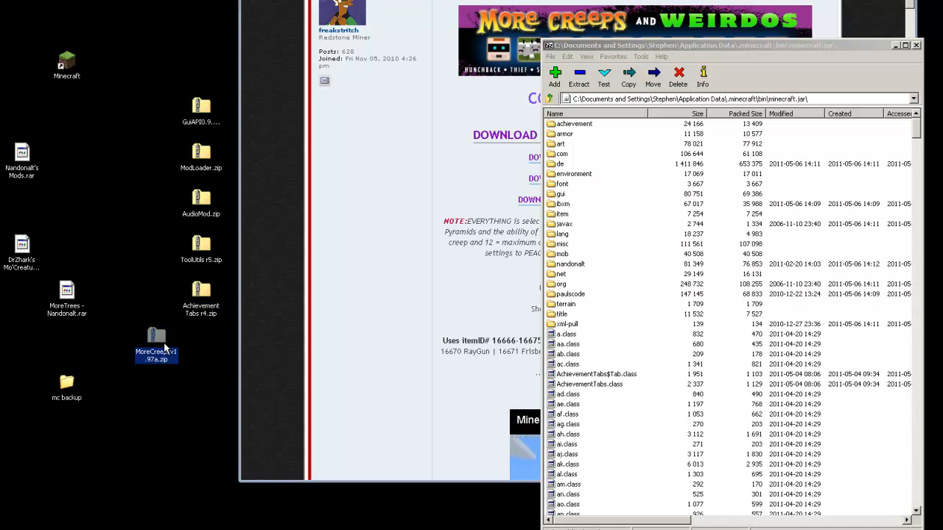
{"action": "right_click", "coordinate": [156, 339]}
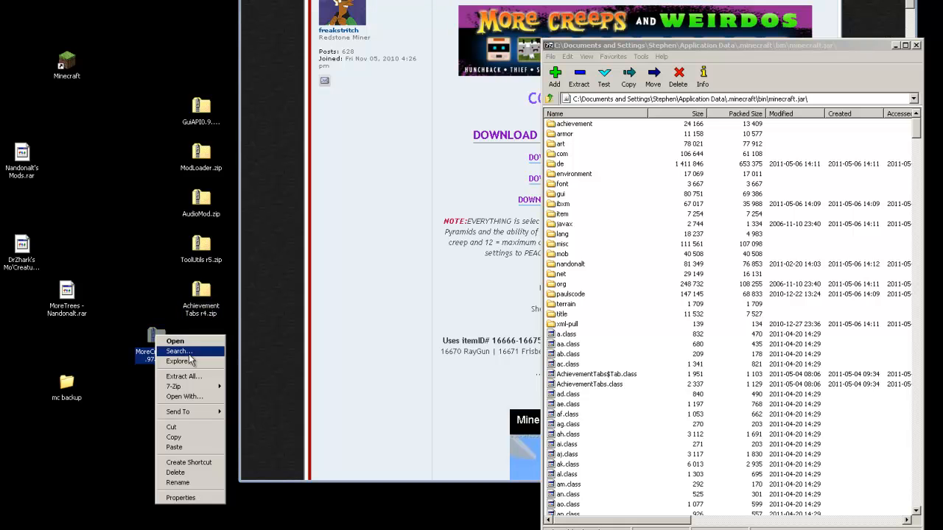
{"action": "mouse_move", "coordinate": [189, 392]}
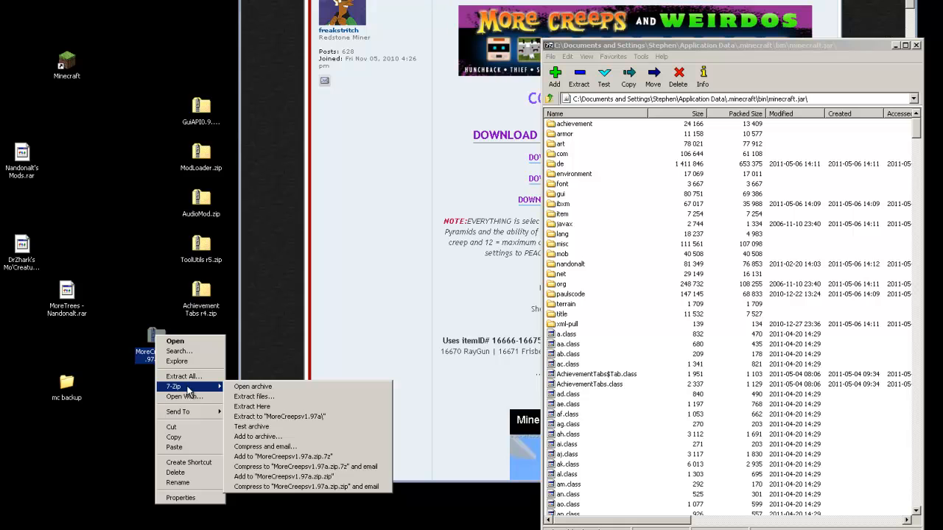
{"action": "left_click", "coordinate": [241, 387]}
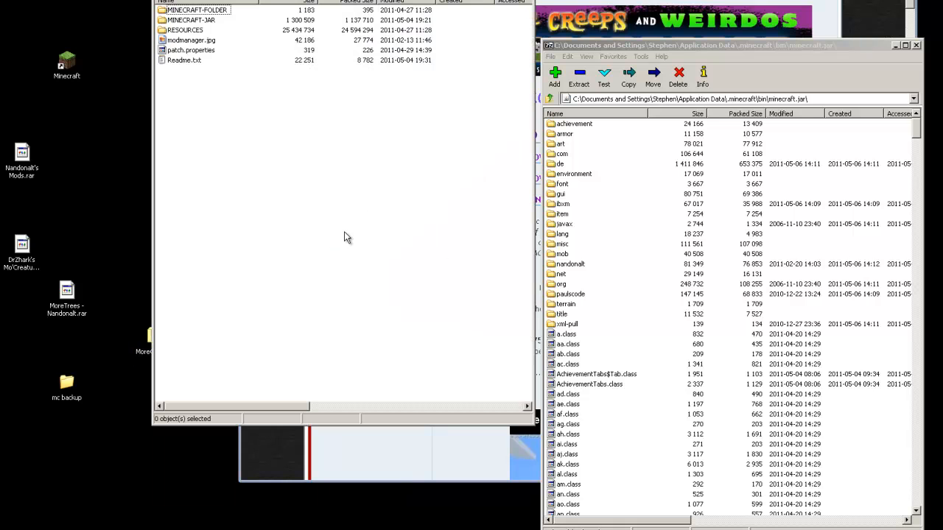
{"action": "left_click_drag", "start_coordinate": [327, 0], "coordinate": [304, 2]}
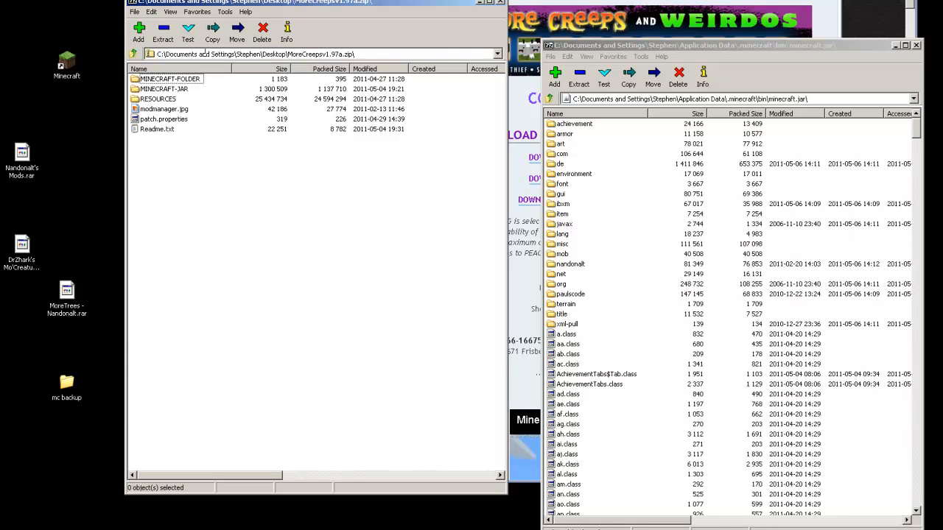
Copy all 99 items from the MINECRAFT-JAR folder into minecraft.jar
{"action": "left_click", "coordinate": [136, 90]}
{"action": "double_click", "coordinate": [136, 89]}
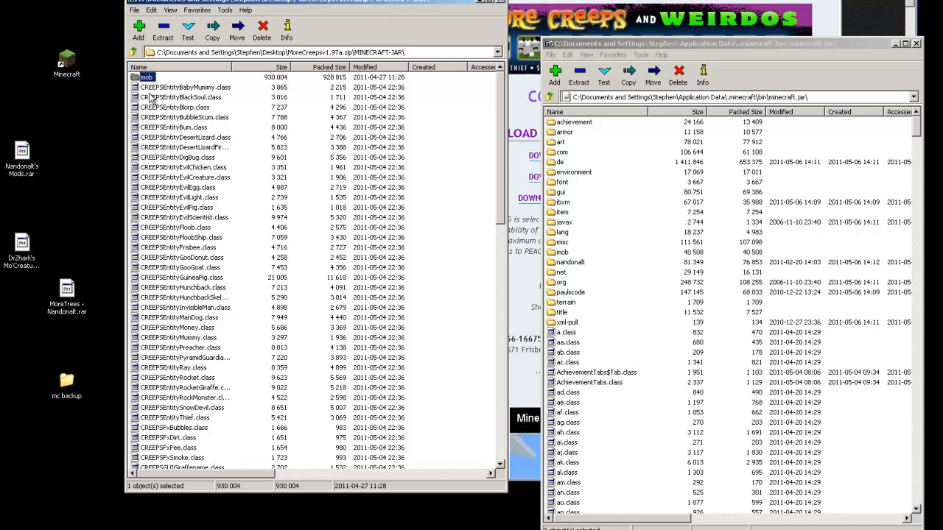
{"action": "key", "text": "ctrl+a"}
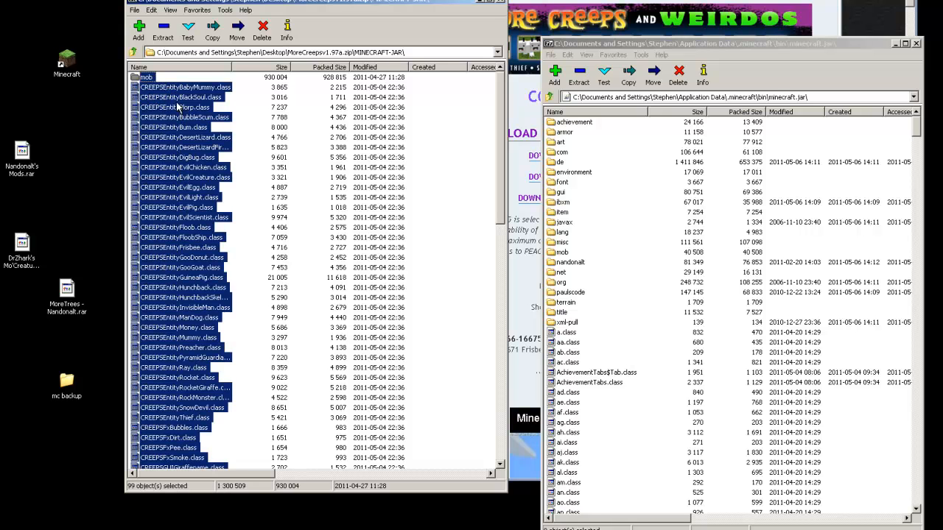
{"action": "left_click_drag", "start_coordinate": [150, 89], "coordinate": [593, 426]}
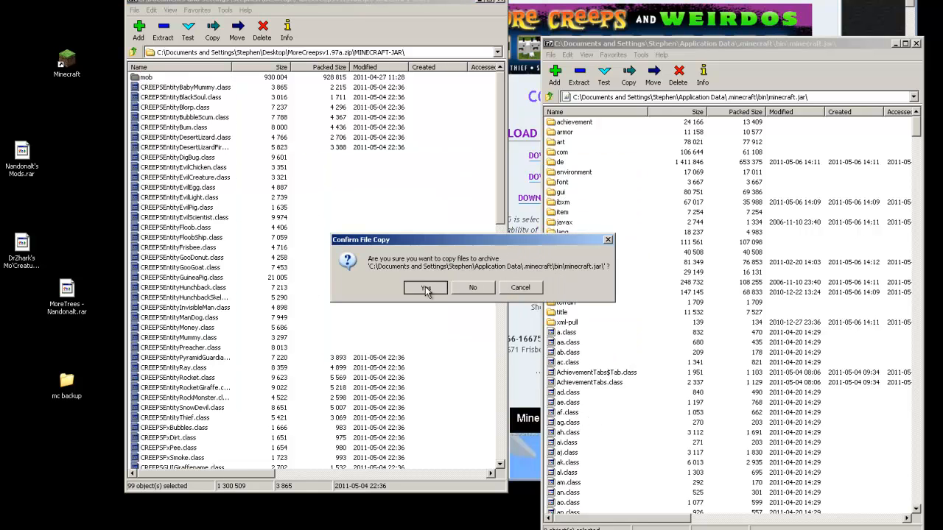
{"action": "left_click", "coordinate": [425, 287]}
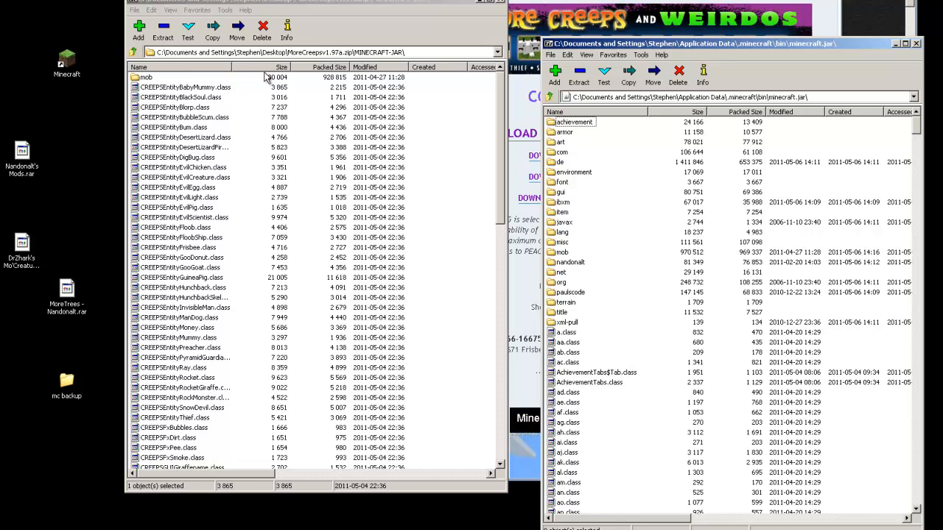
Go back to the MoreCreeps archive's top level and select its MINECRAFT folders
{"action": "left_click_drag", "start_coordinate": [343, 13], "coordinate": [355, 33]}
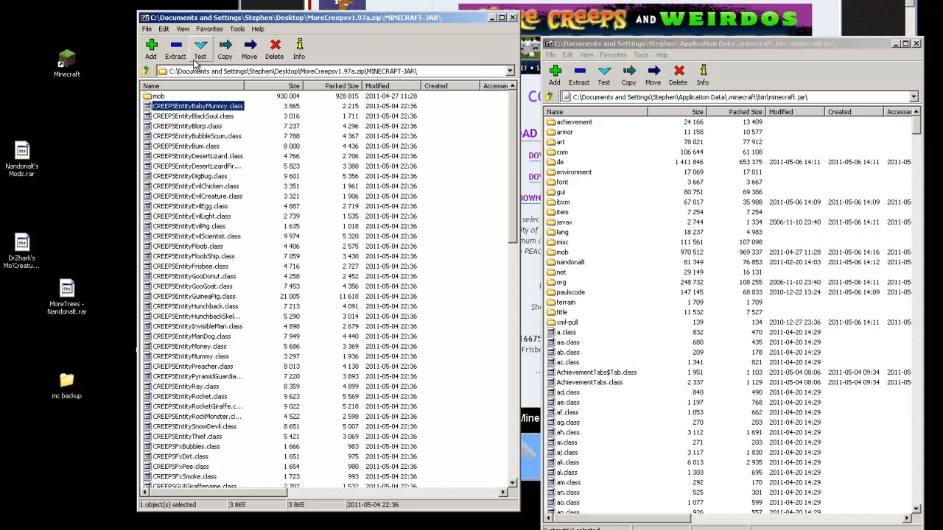
{"action": "left_click", "coordinate": [147, 71]}
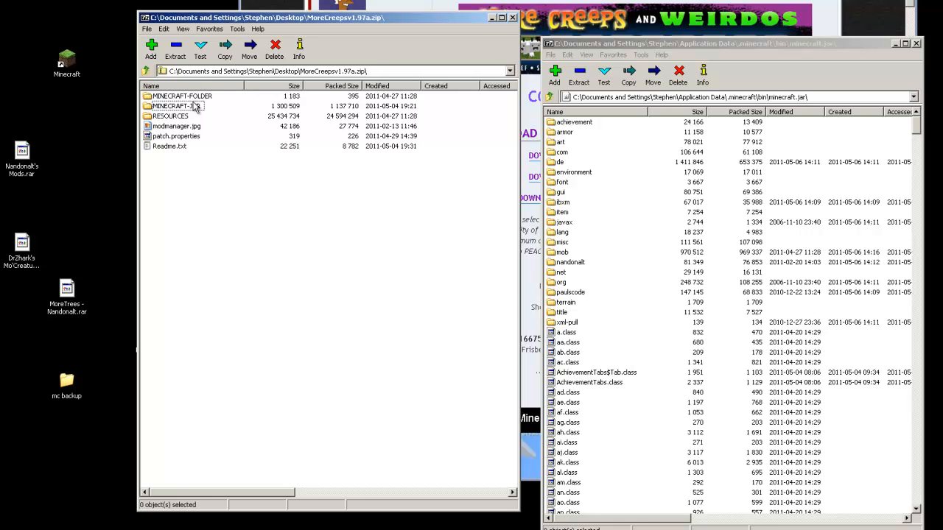
{"action": "left_click", "coordinate": [151, 97]}
{"action": "left_click", "coordinate": [157, 107]}
Select MINECRAFT-FOLDER in the MoreCreeps archive and close the minecraft.jar 7-Zip window
{"action": "left_click", "coordinate": [161, 116]}
{"action": "left_click", "coordinate": [167, 97]}
{"action": "left_click", "coordinate": [207, 156]}
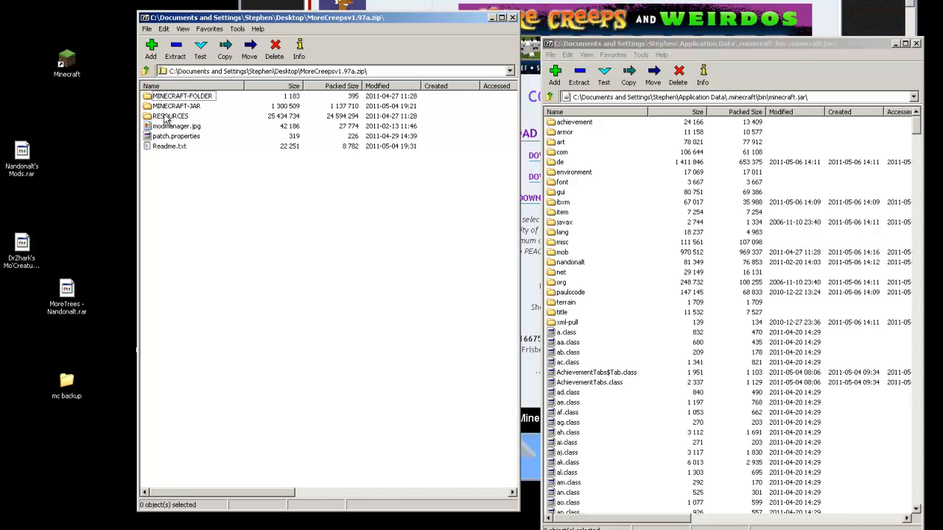
{"action": "left_click", "coordinate": [181, 97]}
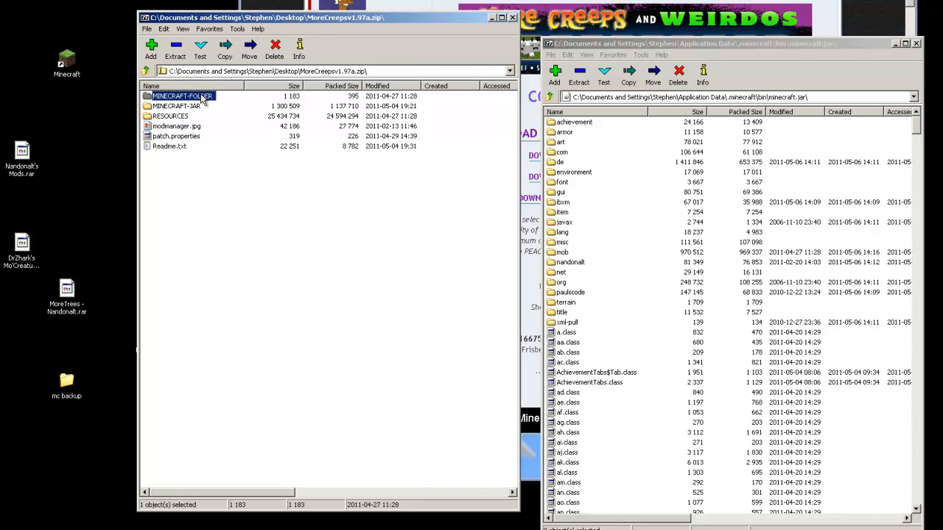
{"action": "left_click_drag", "start_coordinate": [366, 20], "coordinate": [357, 27]}
{"action": "left_click", "coordinate": [823, 46]}
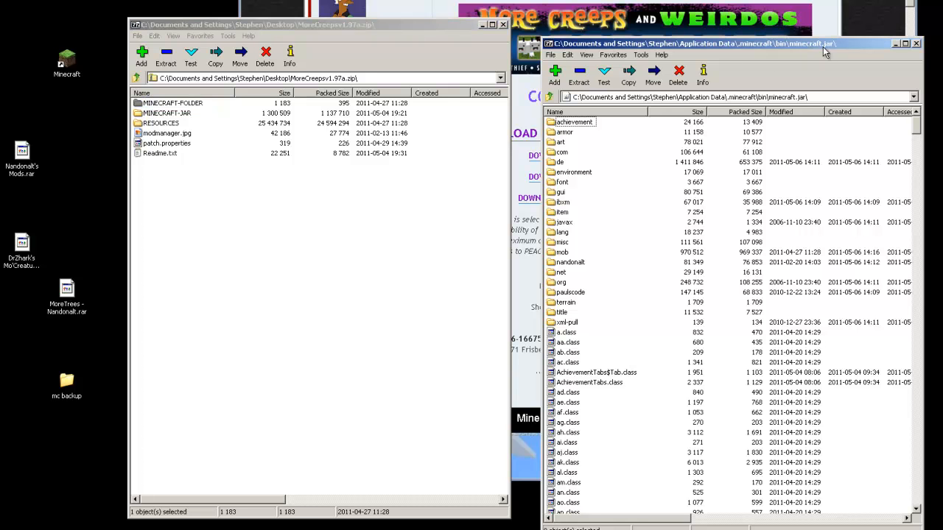
{"action": "left_click", "coordinate": [916, 44]}
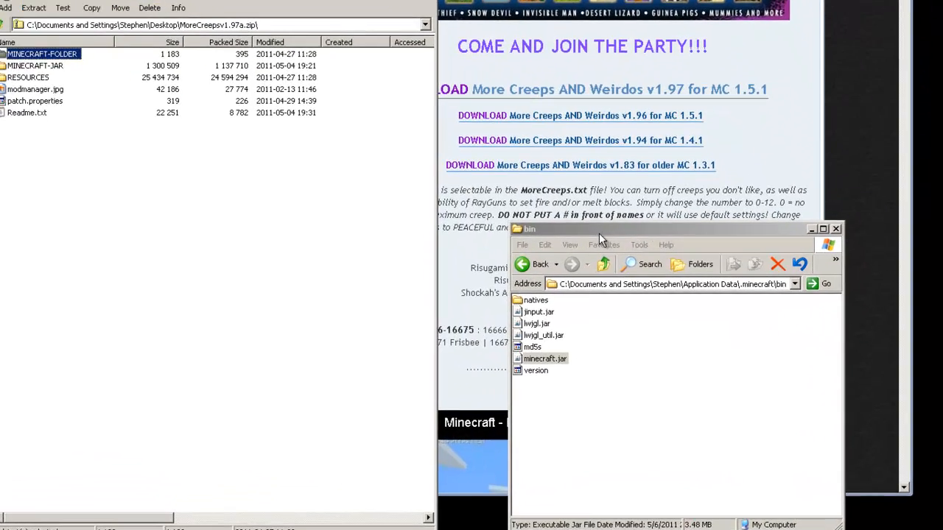
Move the bin Explorer window and go up to .minecraft, beside the MoreCreeps archive
{"action": "left_click", "coordinate": [598, 232]}
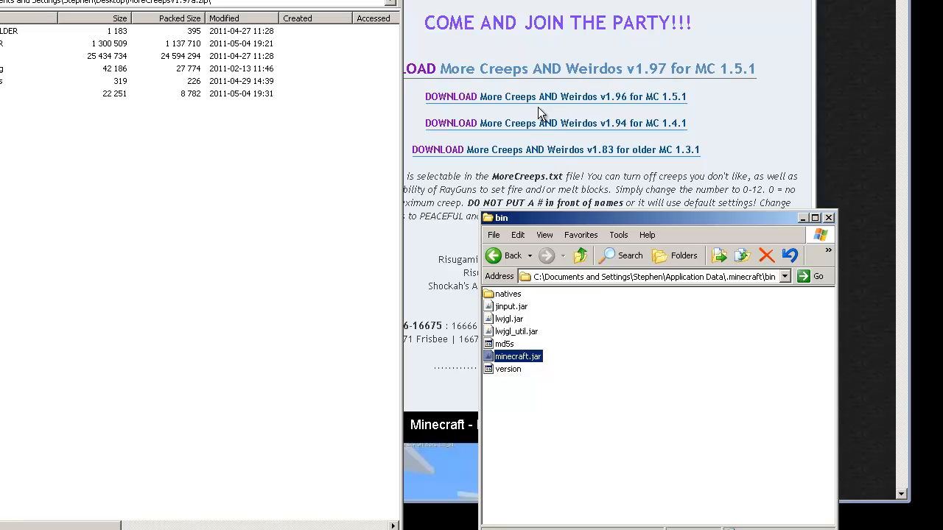
{"action": "left_click_drag", "start_coordinate": [571, 218], "coordinate": [538, 107]}
{"action": "left_click", "coordinate": [513, 197]}
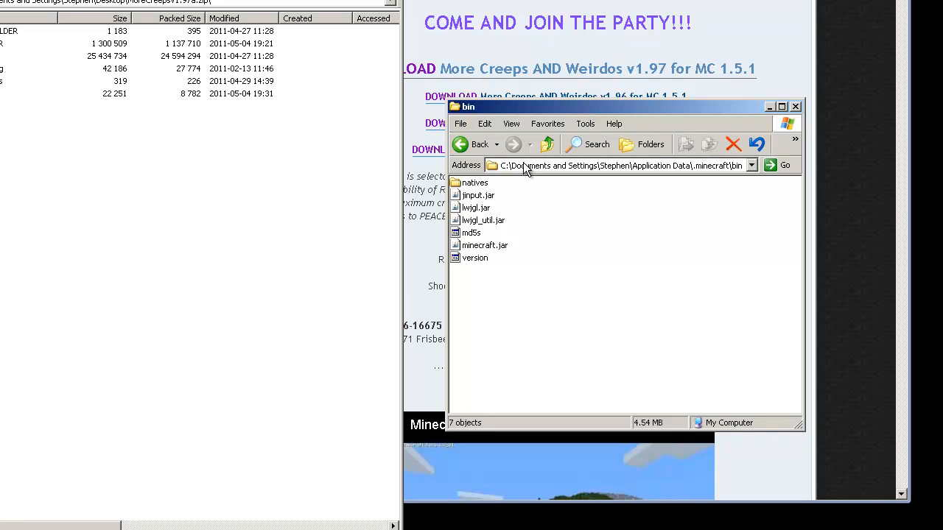
{"action": "left_click", "coordinate": [548, 143]}
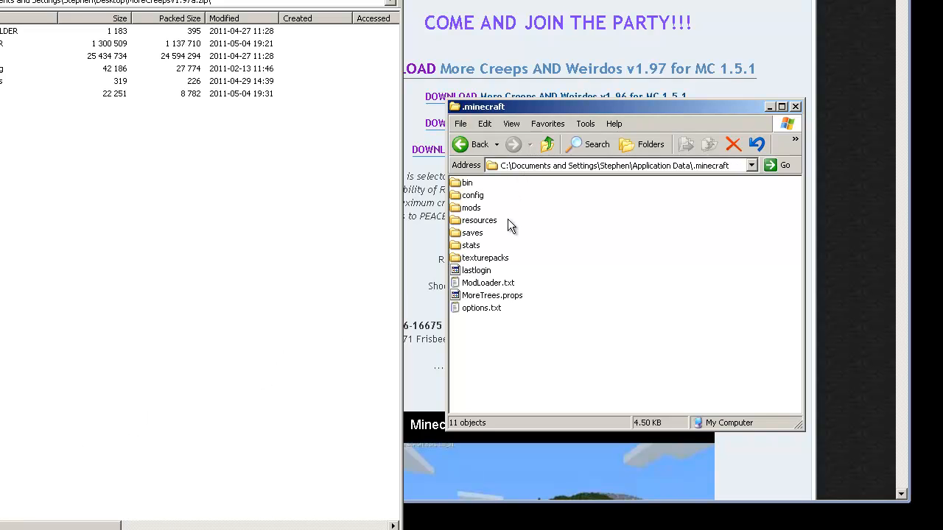
{"action": "left_click_drag", "start_coordinate": [525, 322], "coordinate": [469, 181]}
{"action": "left_click", "coordinate": [571, 297]}
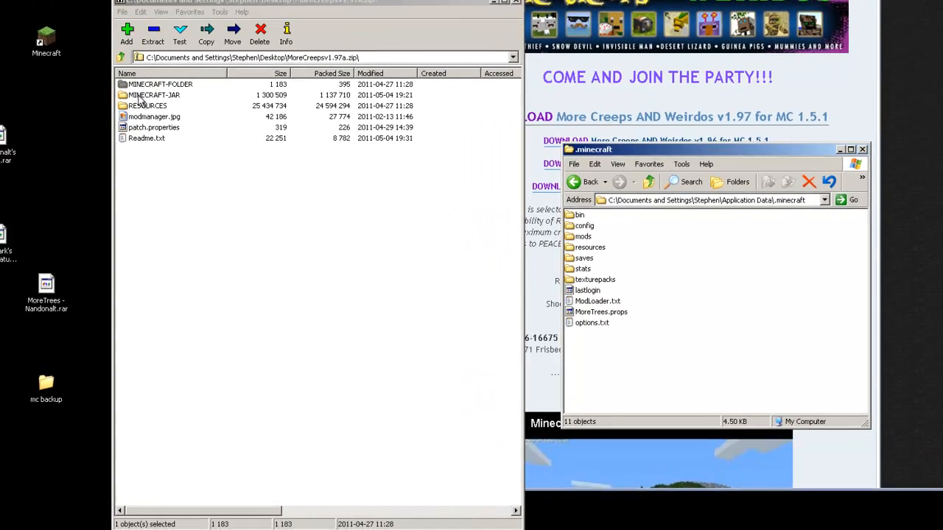
{"action": "left_click", "coordinate": [174, 144]}
{"action": "left_click", "coordinate": [182, 154]}
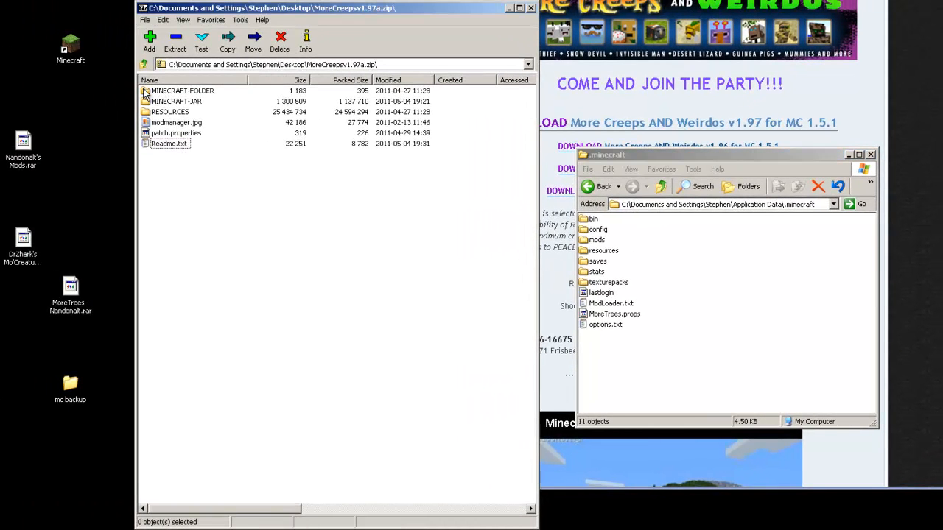
Drag MoreCreeps.txt from MINECRAFT-FOLDER into .minecraft (now 12 objects), then Backspace to the archive root
{"action": "double_click", "coordinate": [145, 92]}
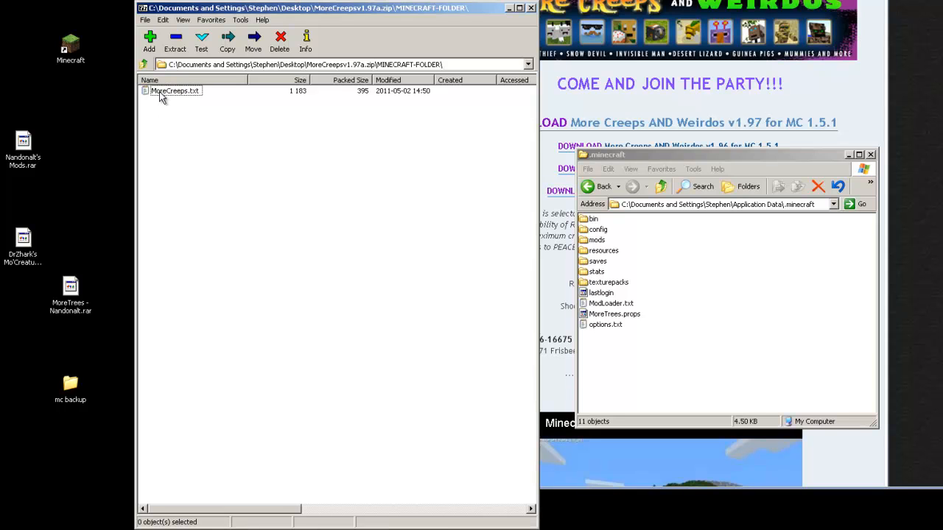
{"action": "left_click", "coordinate": [163, 95]}
{"action": "left_click_drag", "start_coordinate": [162, 96], "coordinate": [619, 354]}
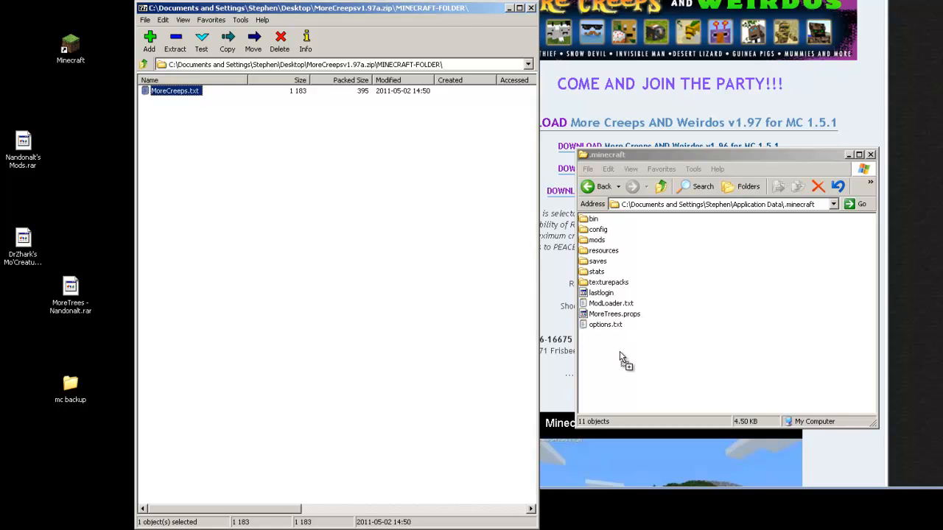
{"action": "left_click_drag", "start_coordinate": [620, 354], "coordinate": [616, 358]}
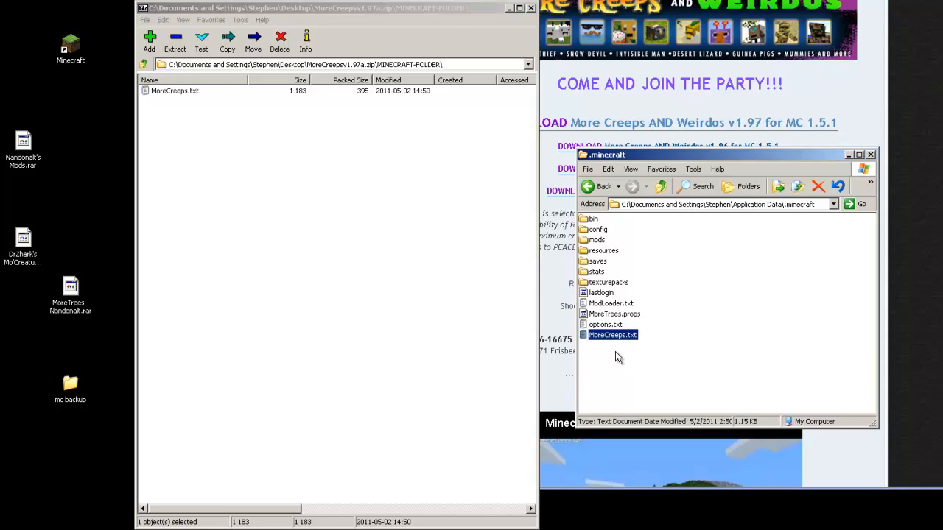
{"action": "left_click", "coordinate": [655, 363]}
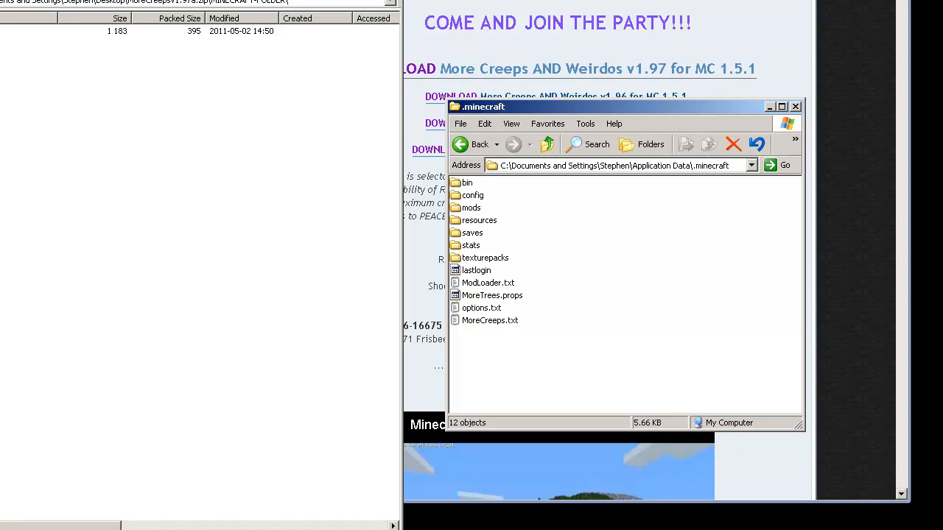
{"action": "left_click", "coordinate": [2, 31]}
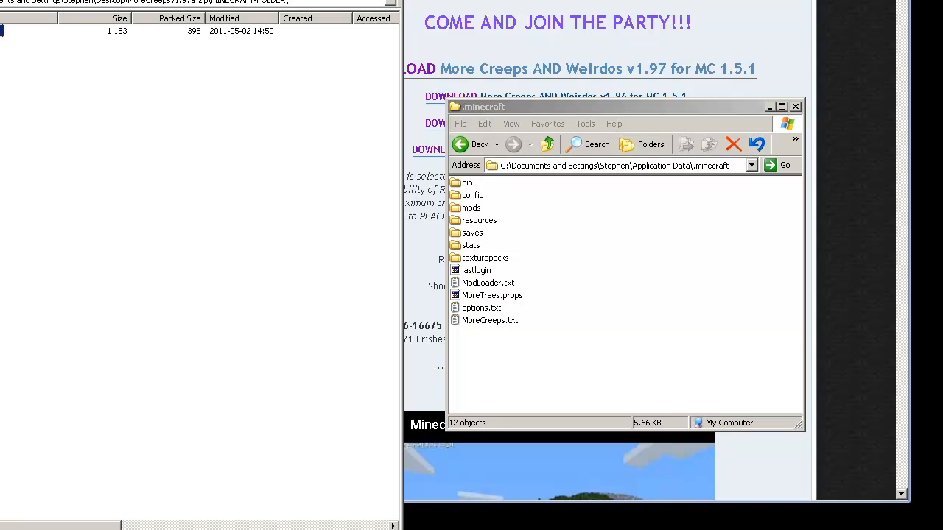
{"action": "key", "text": "BackSpace"}
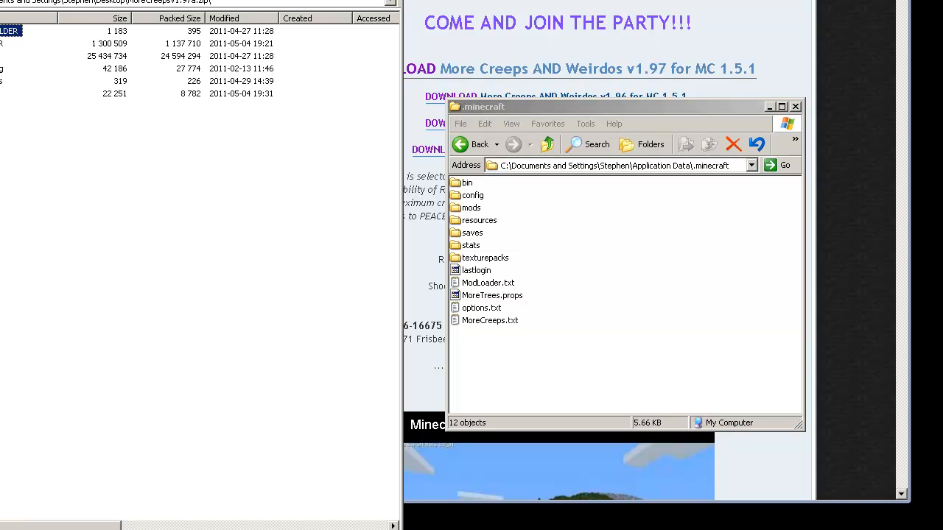
Drag the mod folder from the archive's RESOURCES into .minecraft\resources, replace the existing one, and close the archive
{"action": "double_click", "coordinate": [2, 56]}
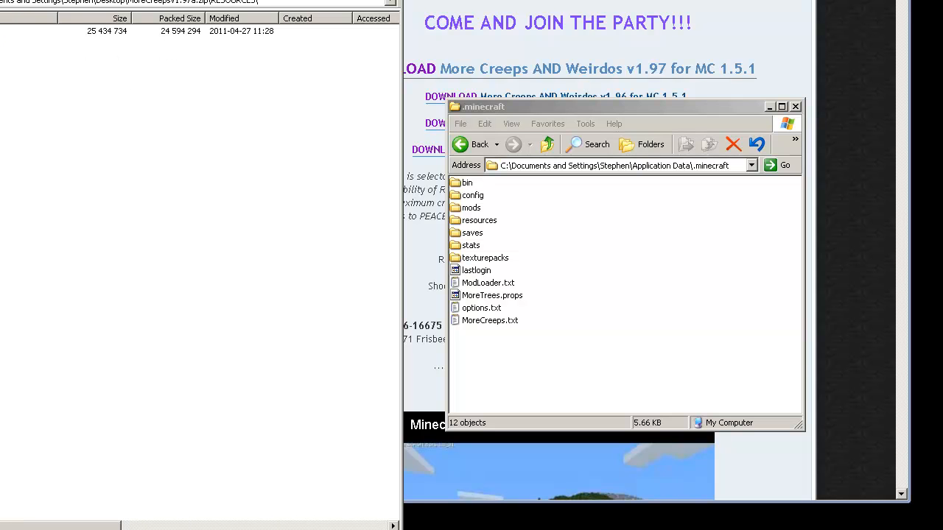
{"action": "left_click", "coordinate": [578, 241]}
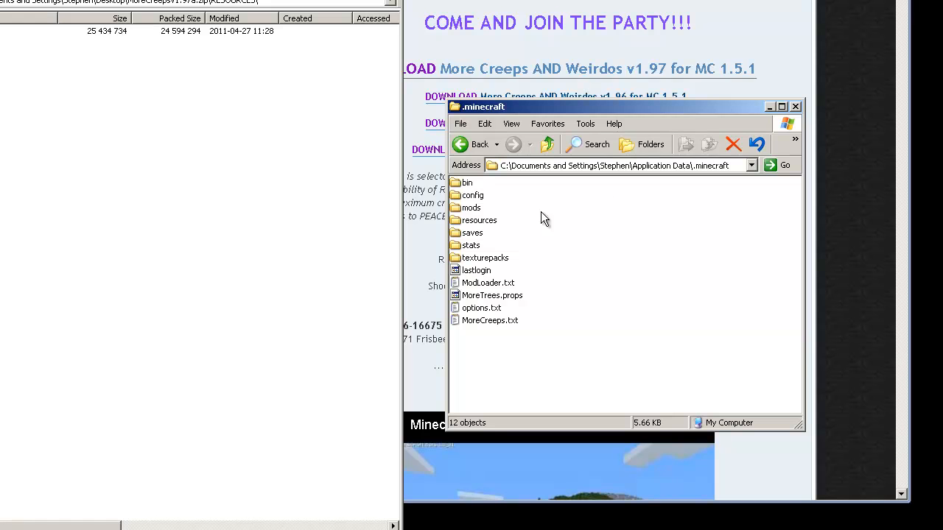
{"action": "double_click", "coordinate": [461, 220]}
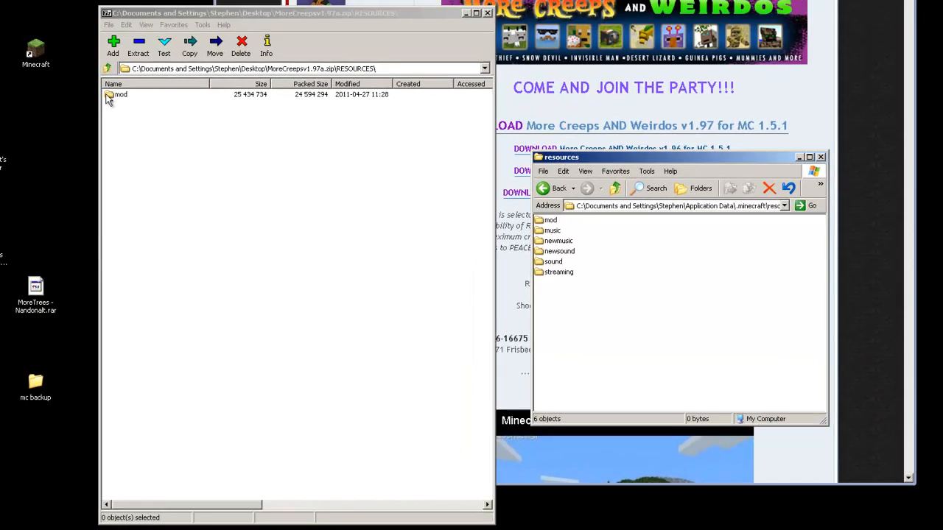
{"action": "left_click_drag", "start_coordinate": [143, 105], "coordinate": [594, 333]}
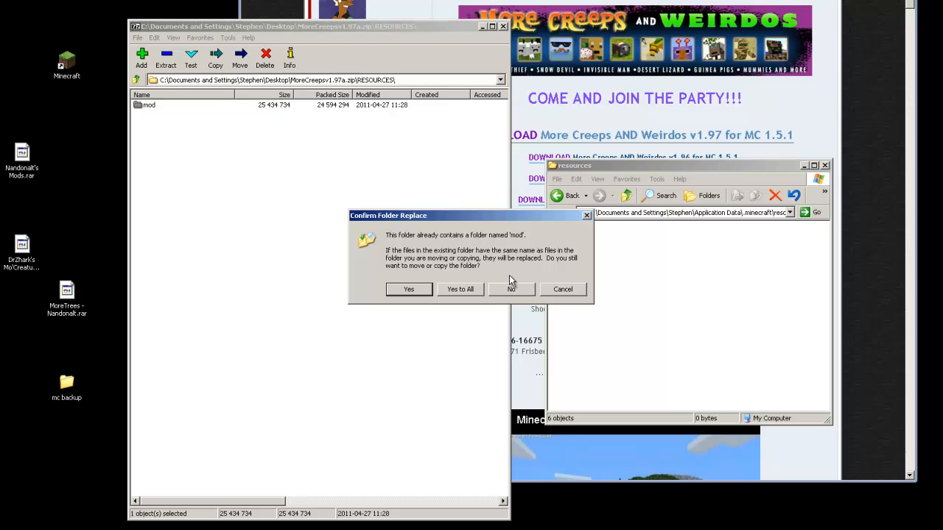
{"action": "left_click", "coordinate": [460, 288]}
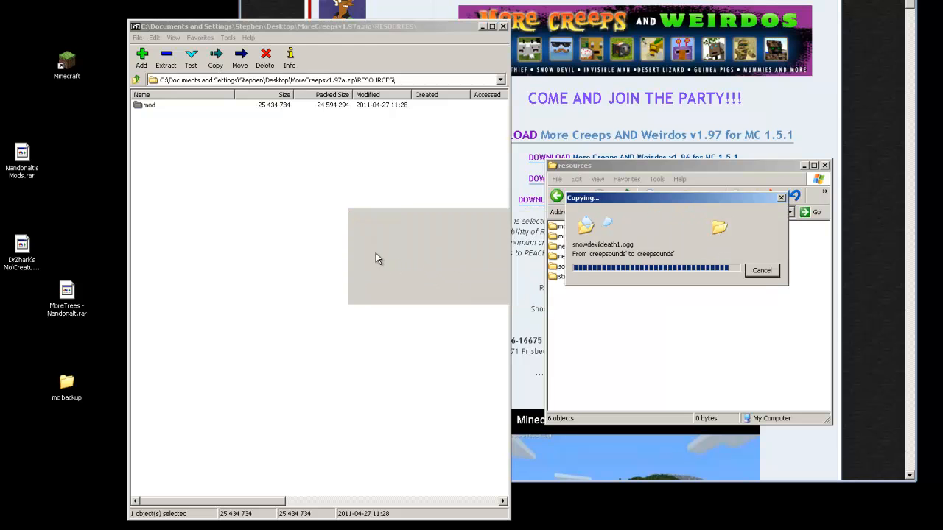
{"action": "left_click", "coordinate": [263, 187]}
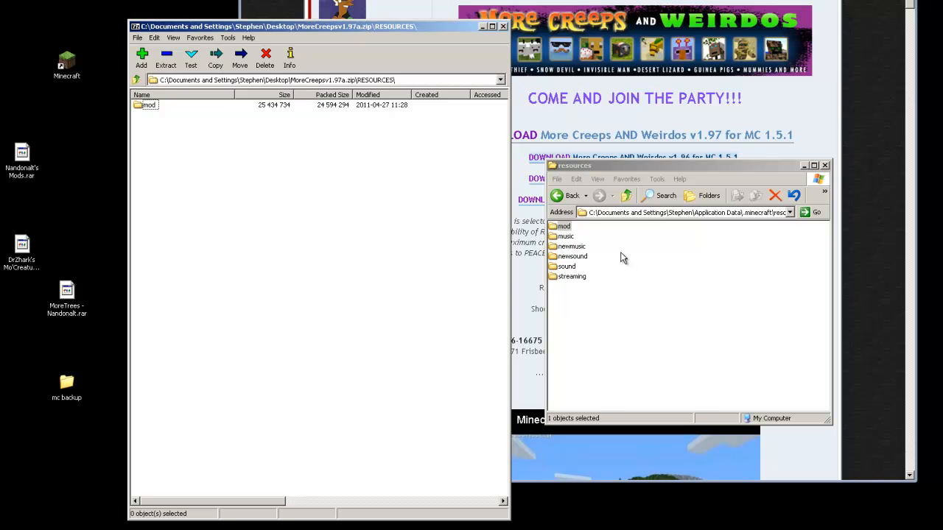
{"action": "left_click", "coordinate": [503, 28]}
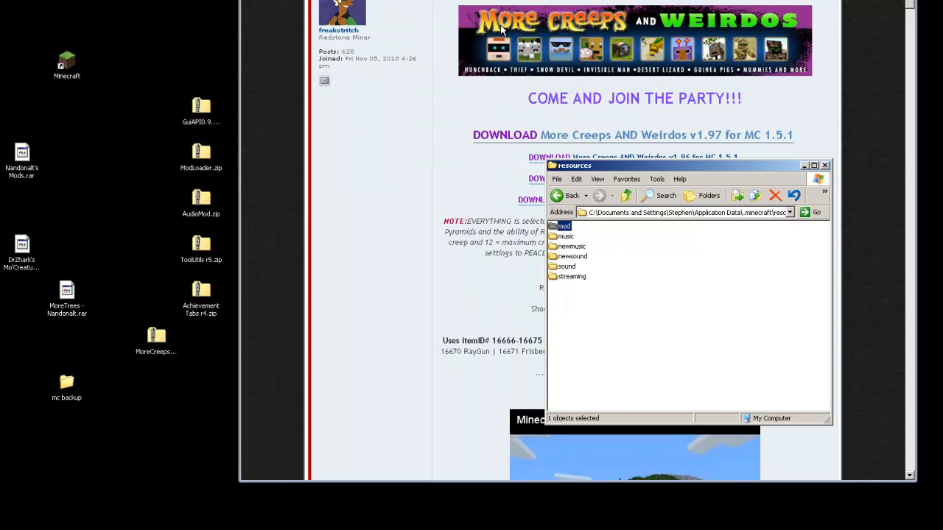
Close the resources window, launch Minecraft from its desktop shortcut and log in
{"action": "left_click", "coordinate": [825, 166]}
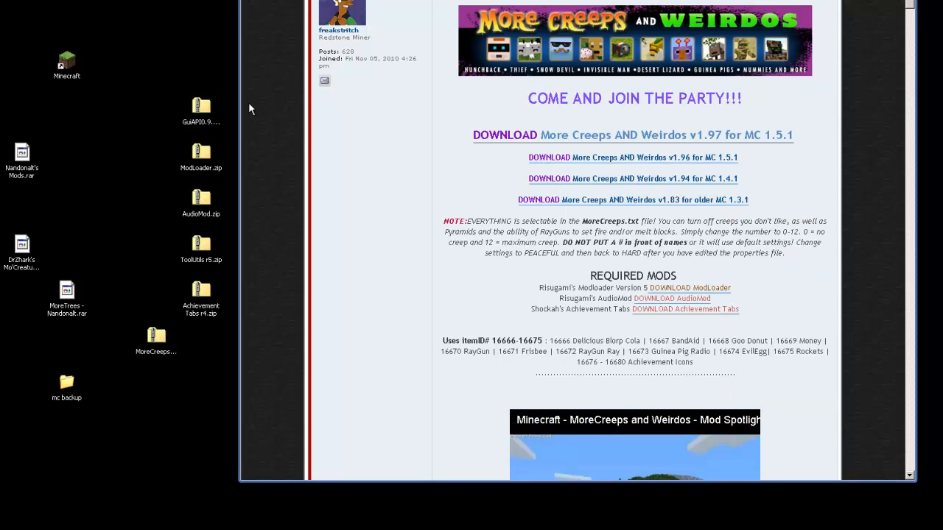
{"action": "left_click", "coordinate": [66, 74]}
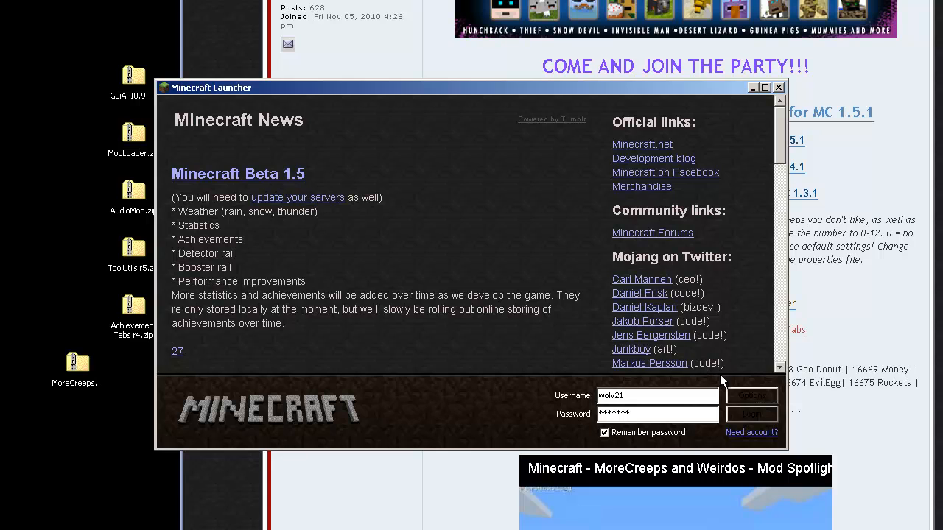
{"action": "left_click", "coordinate": [750, 414]}
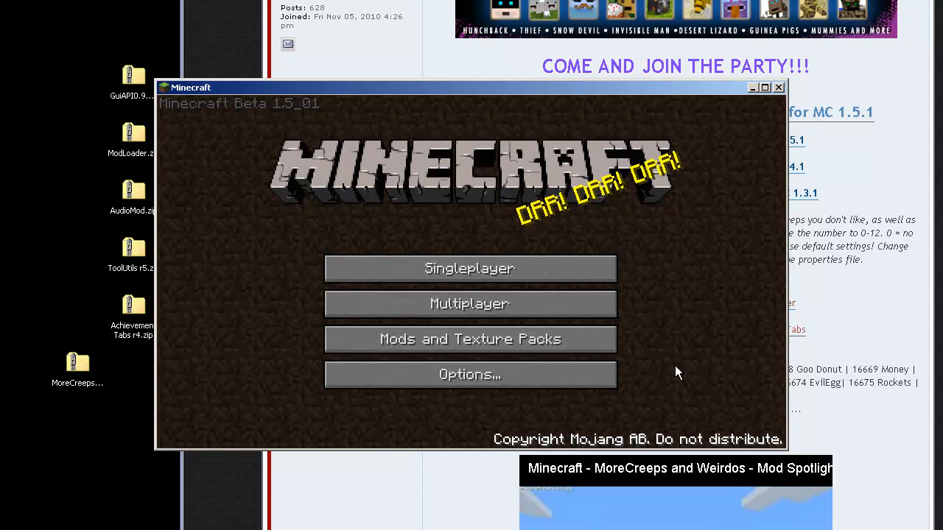
Create a new singleplayer world with seed test2
{"action": "left_click", "coordinate": [492, 275]}
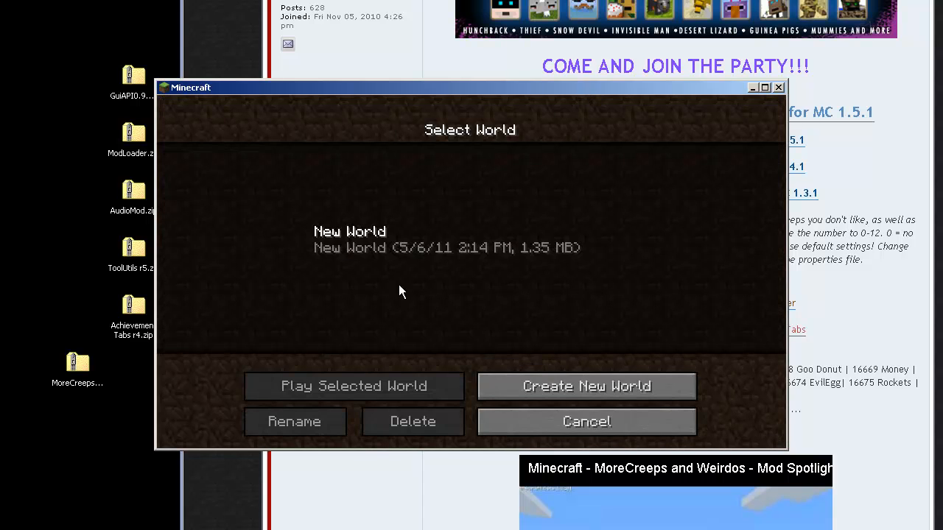
{"action": "left_click", "coordinate": [512, 385]}
{"action": "type", "text": "test2"}
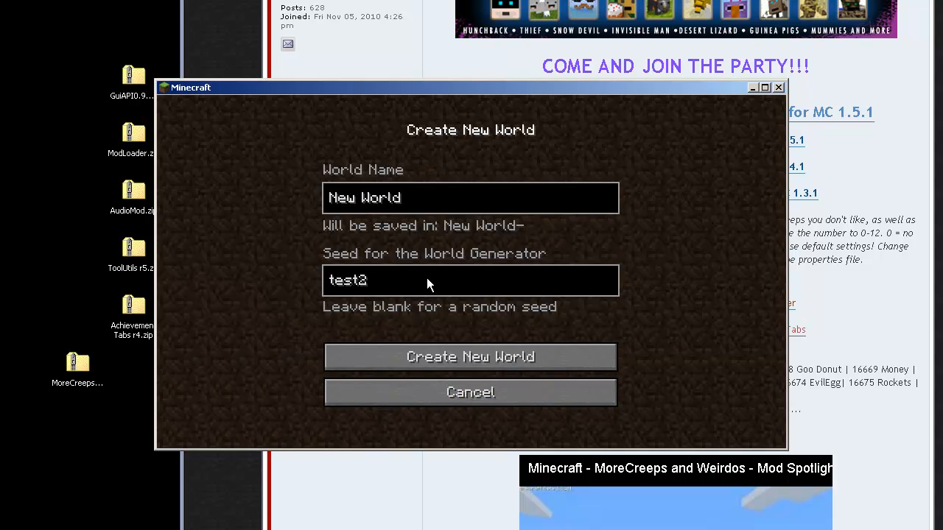
{"action": "left_click", "coordinate": [444, 357]}
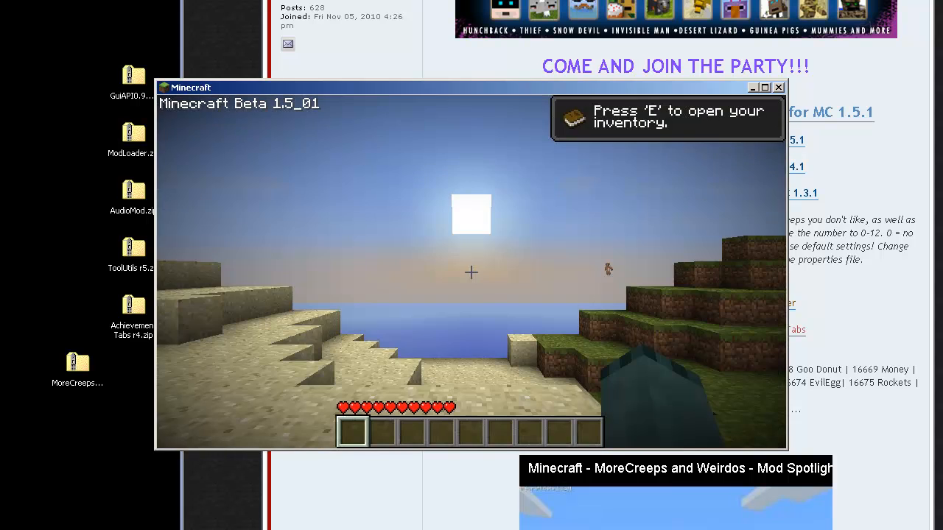
Check the inventory, then walk and jump up the grass ledges past the birch tree into open grassland
{"action": "key", "text": "e"}
{"action": "key", "text": "e"}
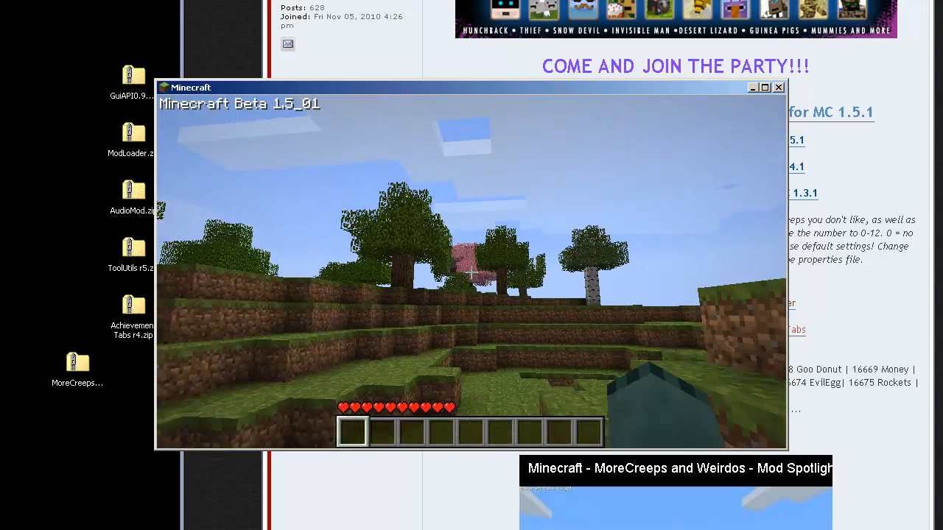
{"action": "key", "text": "w"}
{"action": "key", "text": "space"}
{"action": "key", "text": "space"}
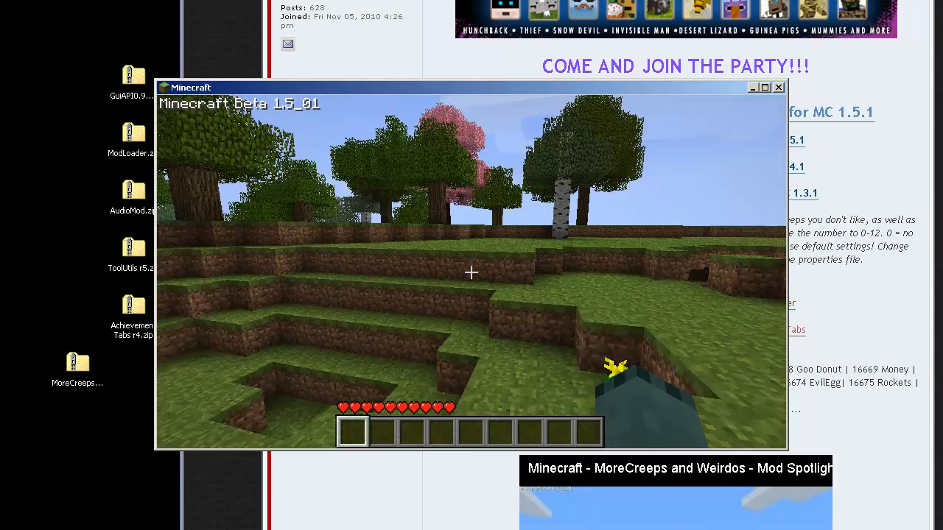
{"action": "key", "text": "w"}
{"action": "key", "text": "space"}
{"action": "key", "text": "space"}
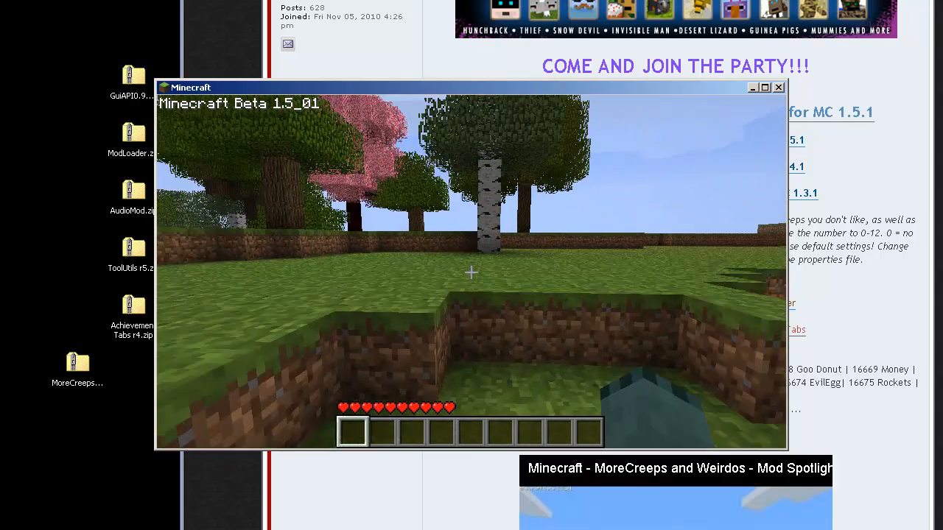
{"action": "key", "text": "w"}
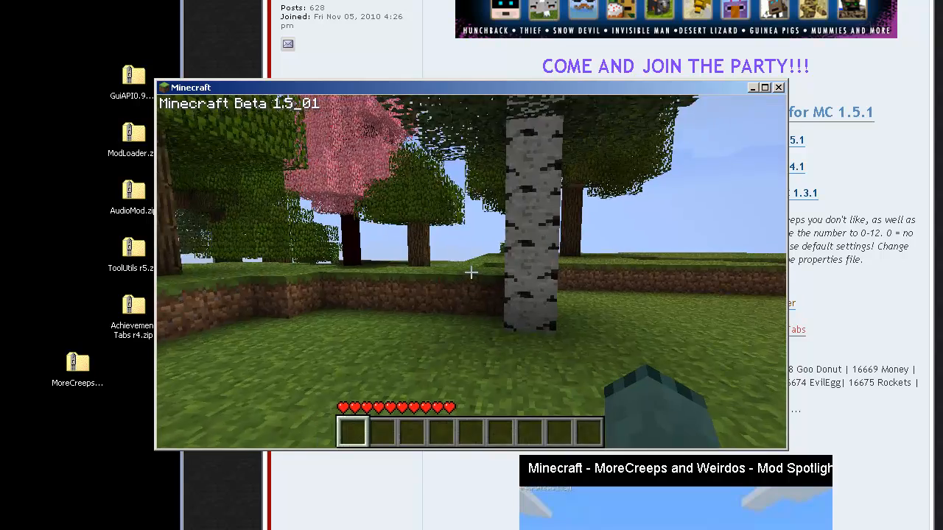
{"action": "key", "text": "w"}
{"action": "key", "text": "space"}
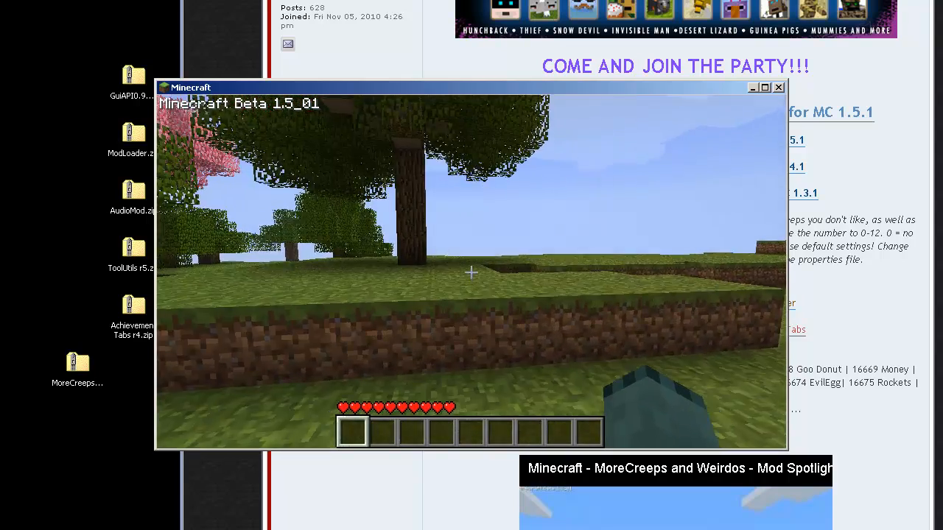
{"action": "key", "text": "w"}
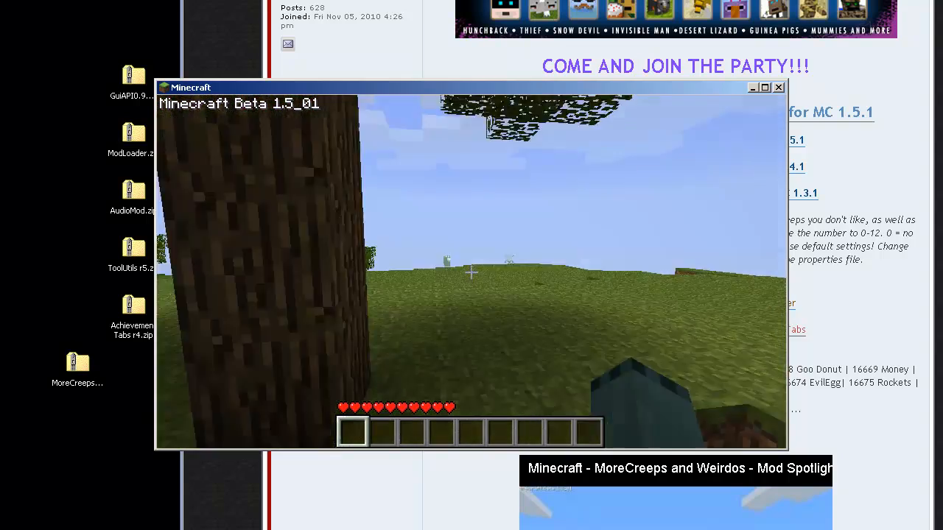
Keep crossing the hill past the creeper and trees, climbing ledges toward the sandy area
{"action": "key", "text": "w"}
{"action": "key", "text": "space"}
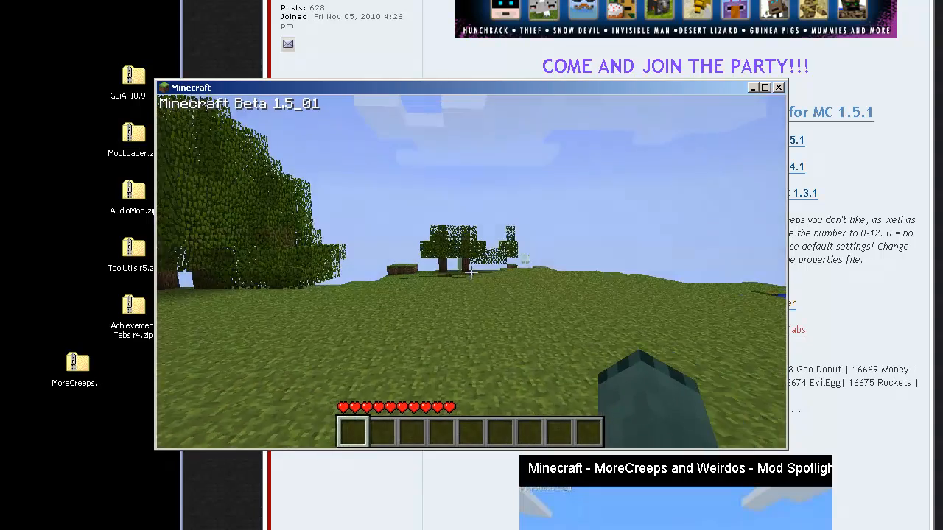
{"action": "key", "text": "w"}
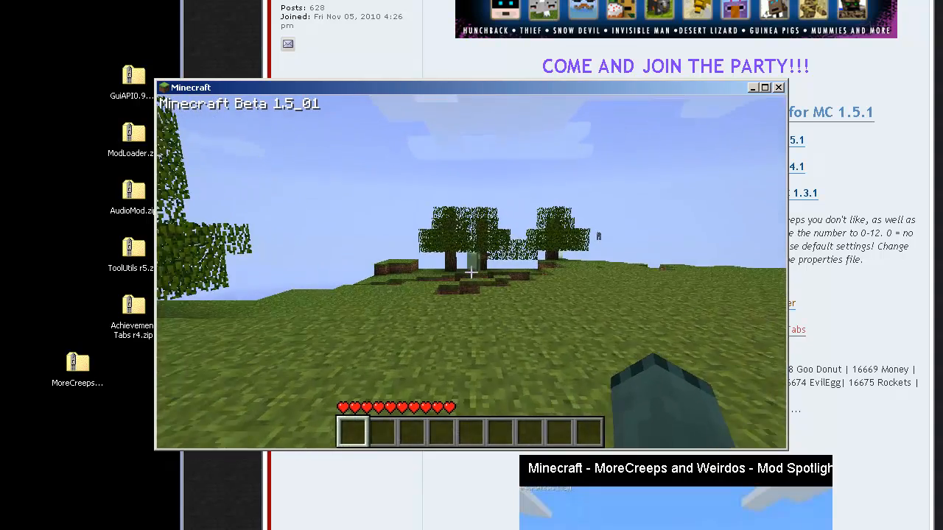
{"action": "key", "text": "w"}
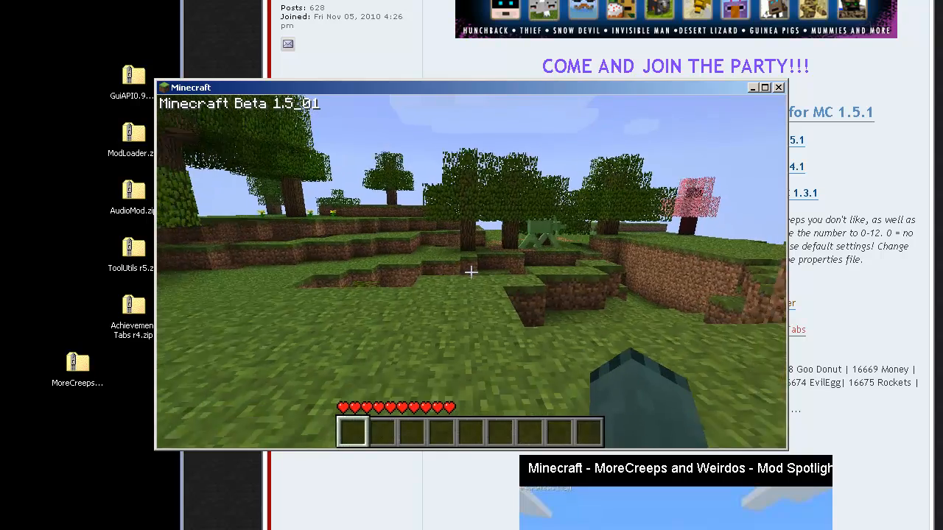
{"action": "key", "text": "w"}
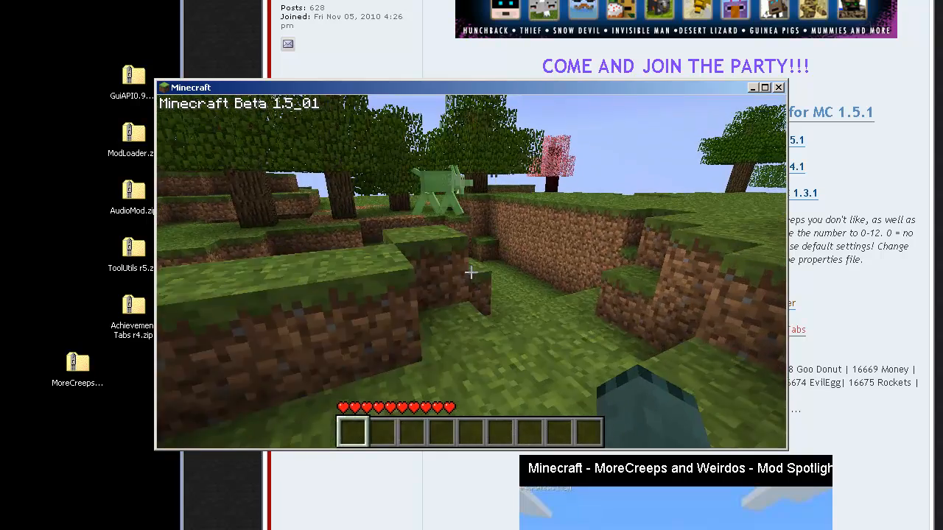
{"action": "key", "text": "w"}
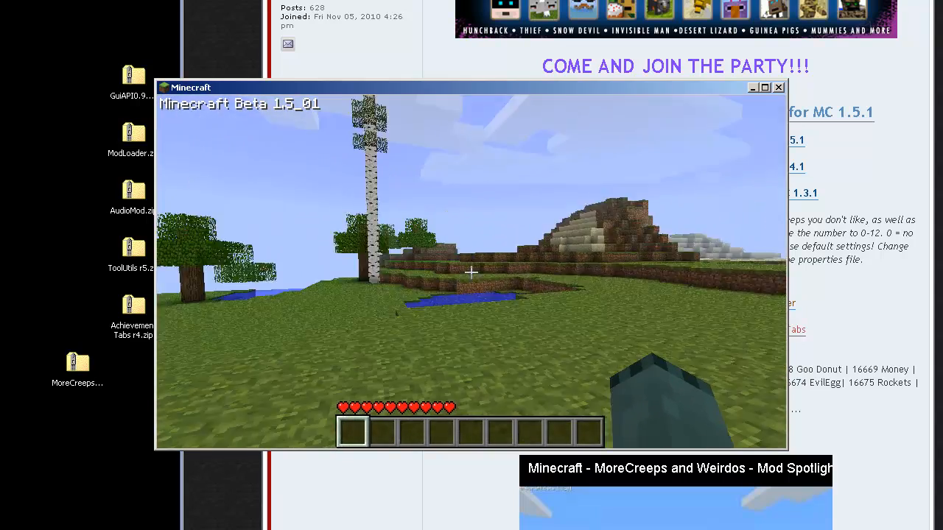
{"action": "key", "text": "w"}
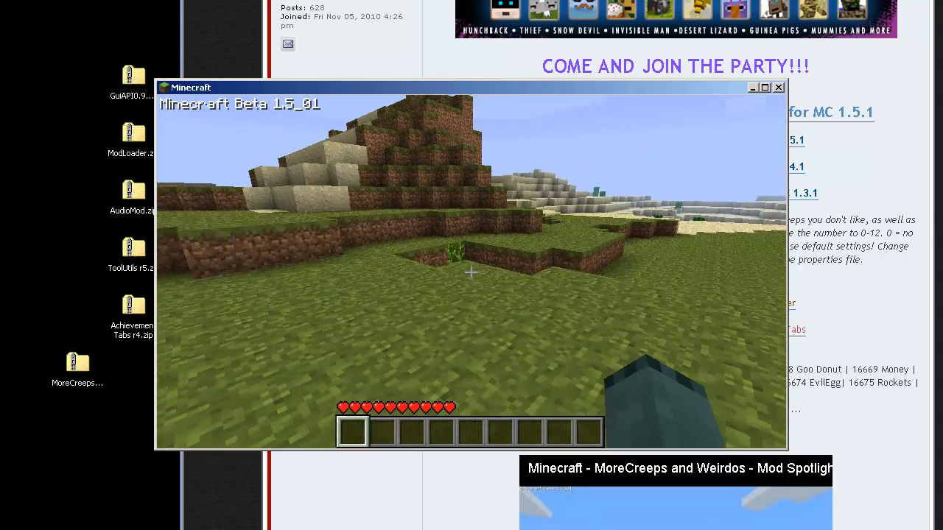
{"action": "key", "text": "w"}
{"action": "key", "text": "space"}
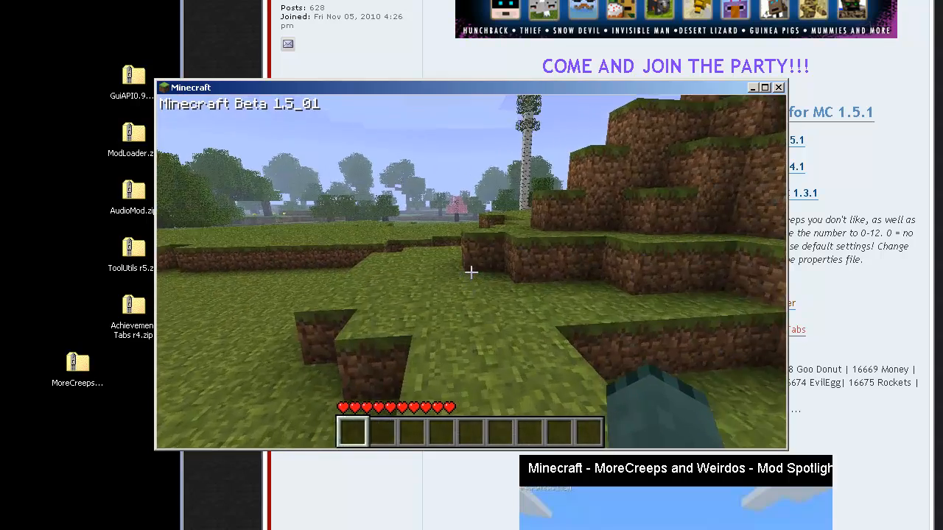
{"action": "key", "text": "w"}
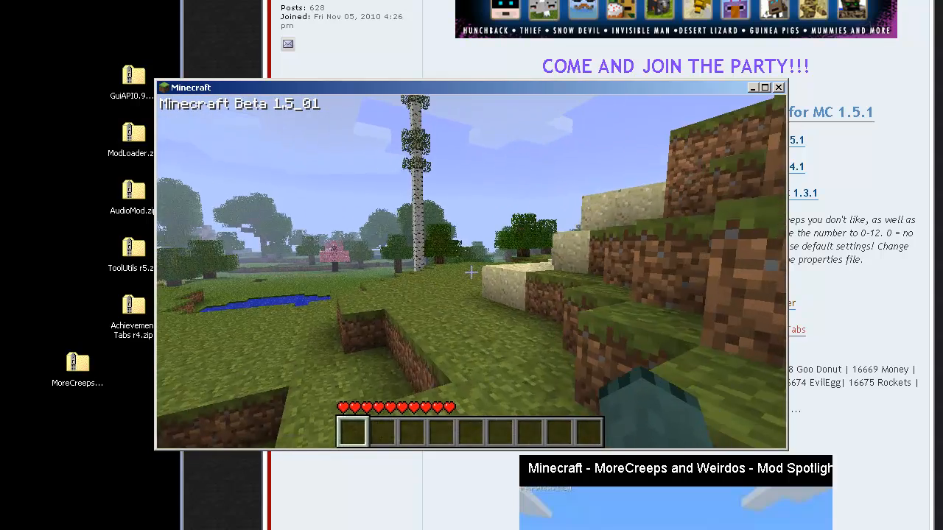